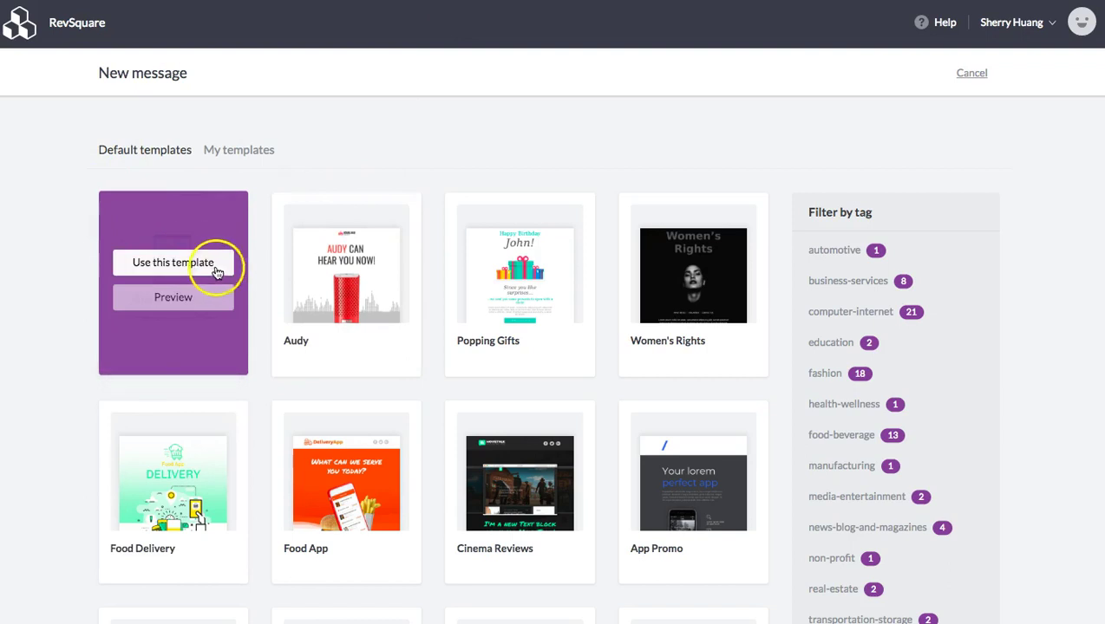
- Start a new email from the blank template and select its empty top row
left_click(179, 262)
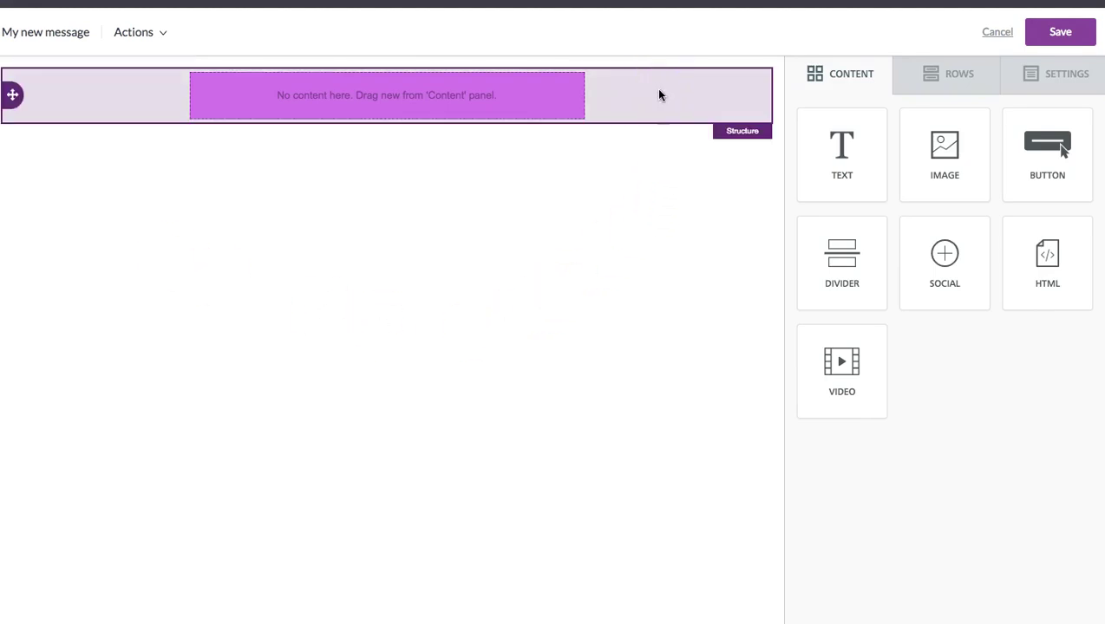
left_click_drag(806, 181, 719, 171)
left_click(656, 85)
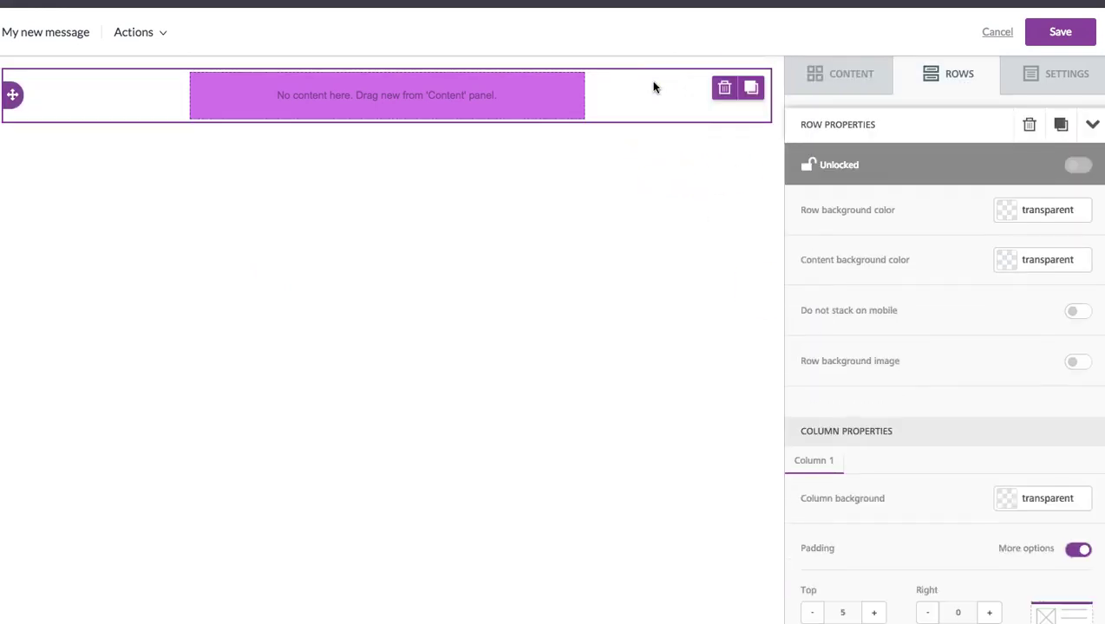
left_click(588, 156)
- Switch on the row background image and go to choose an image in the File manager
left_click_drag(794, 359, 921, 364)
left_click(1081, 366)
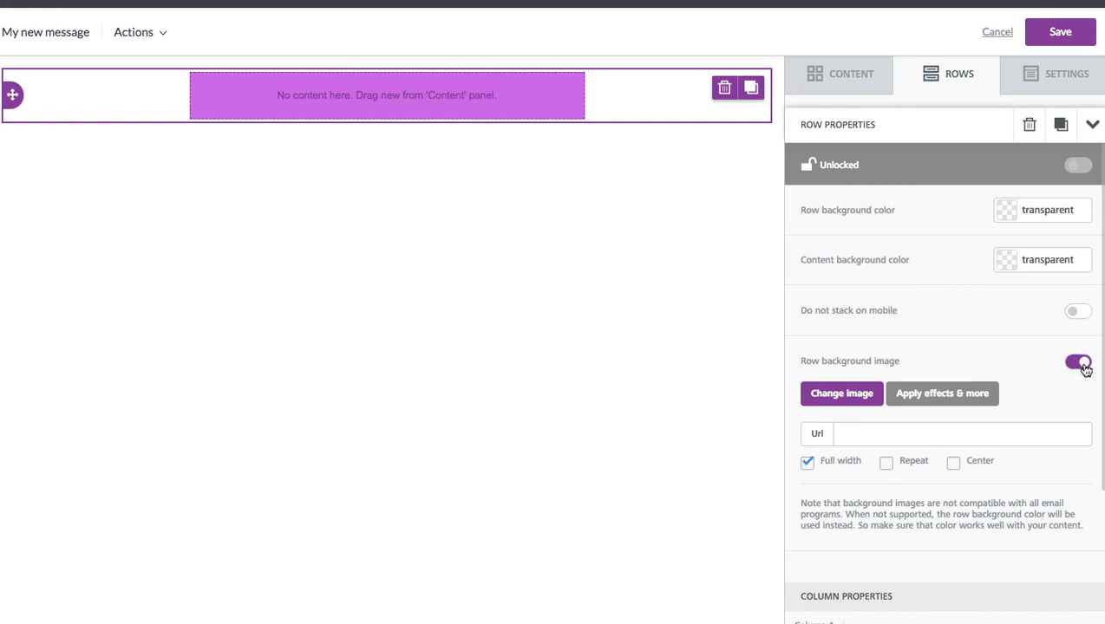
left_click(815, 401)
- Search free stock photos for 'camping' and page through the results to page 4
left_click(850, 400)
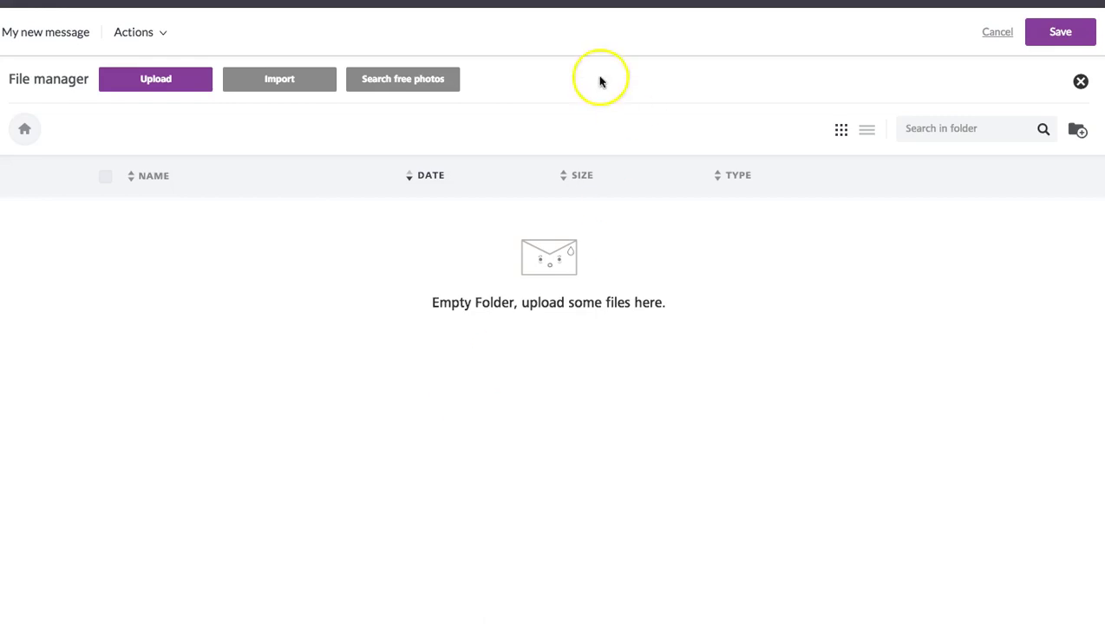
left_click(401, 81)
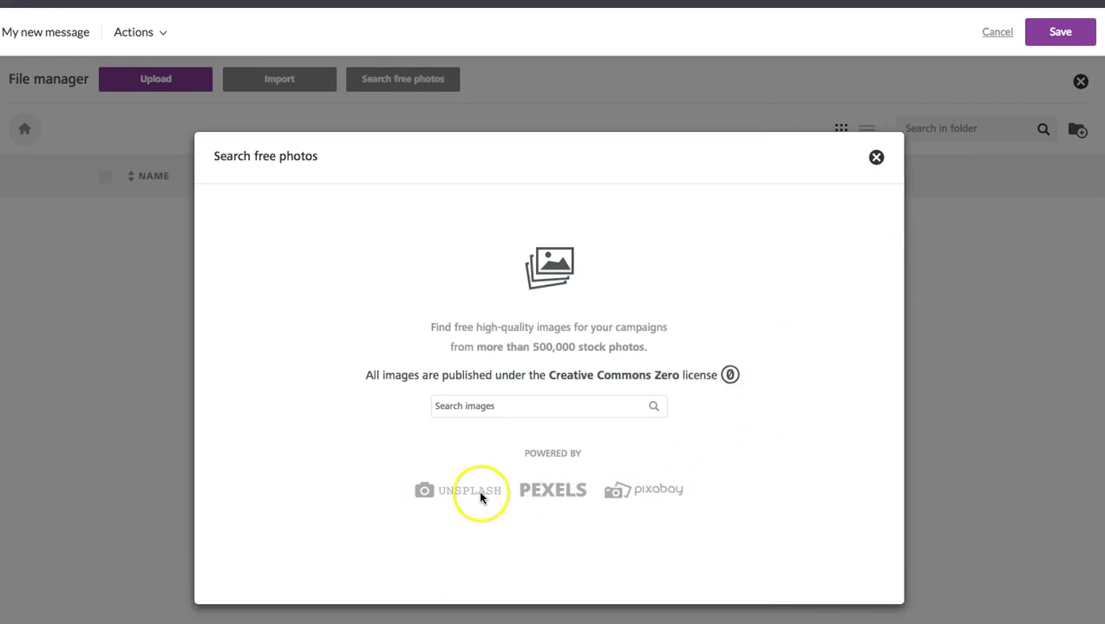
left_click(514, 405)
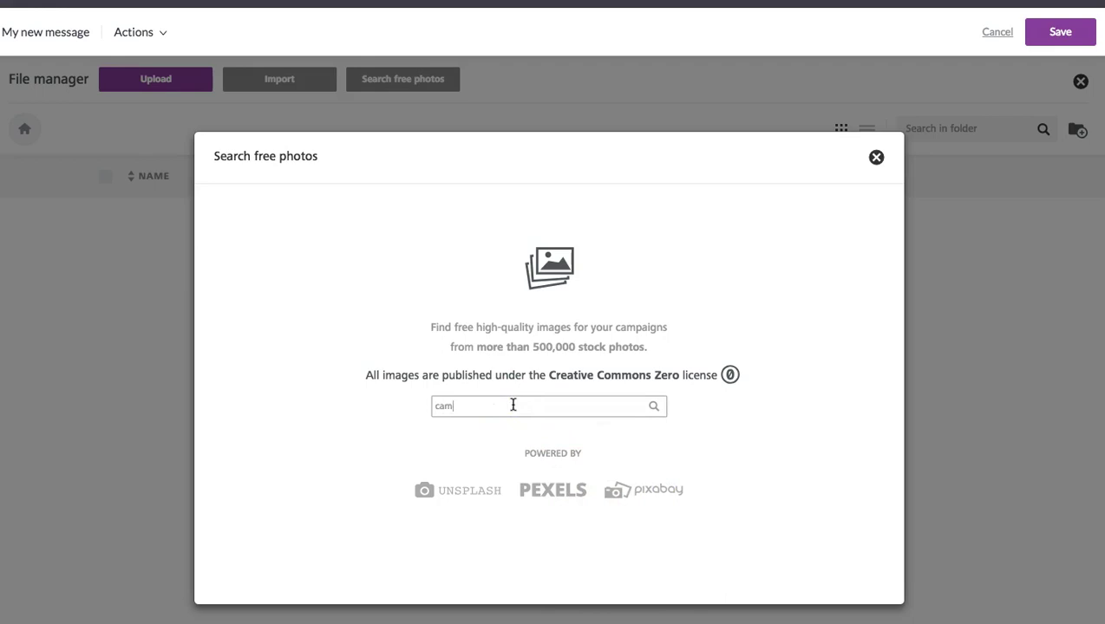
type("camping")
key("Return")
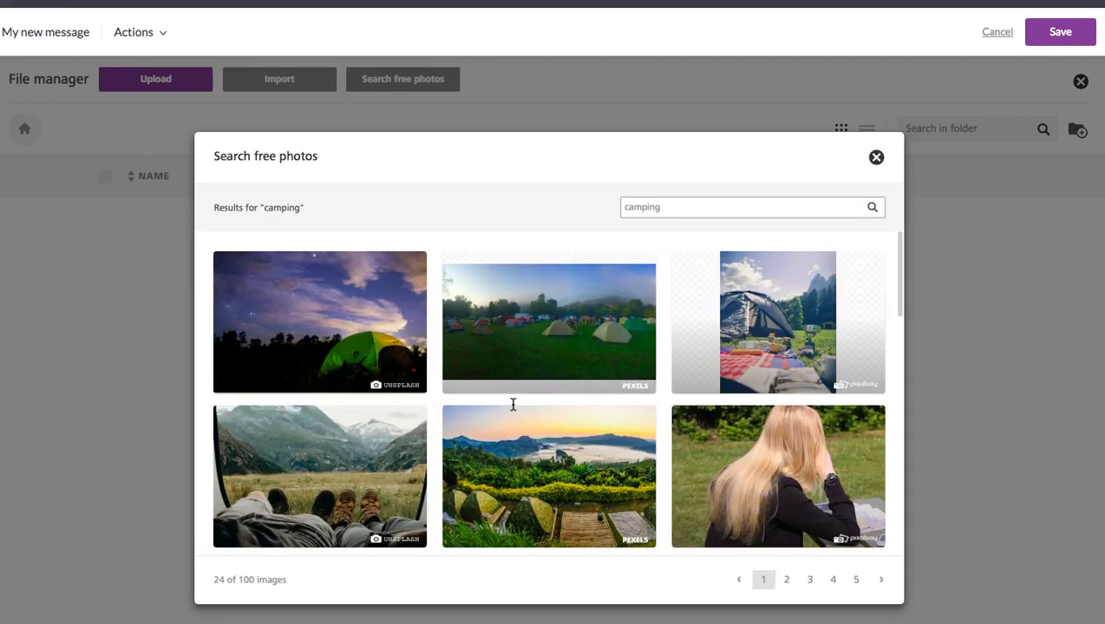
left_click(881, 581)
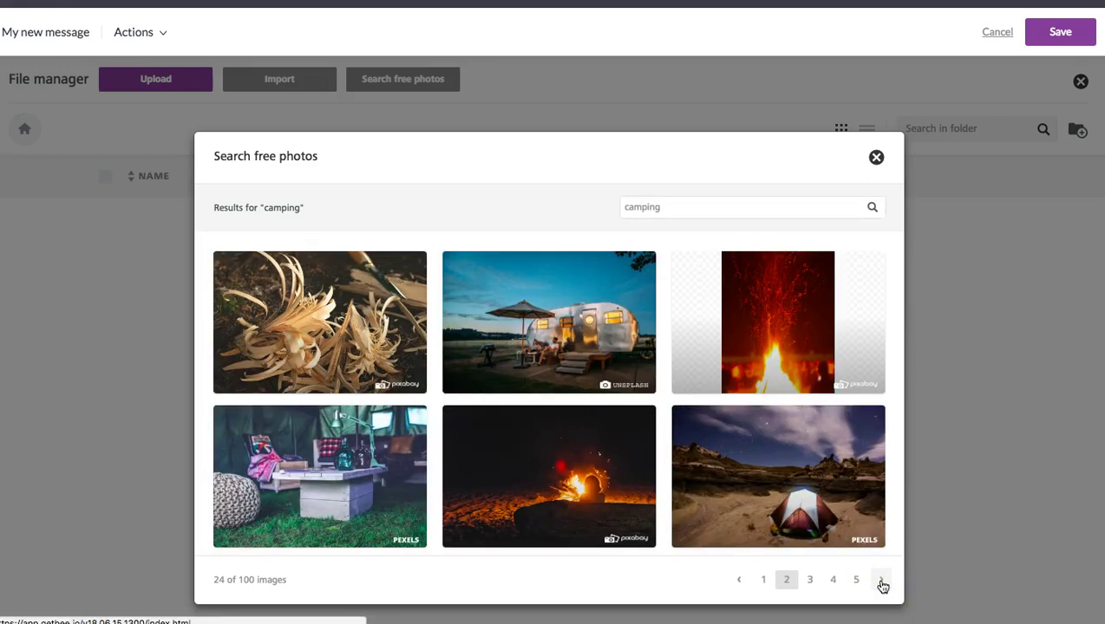
left_click(881, 581)
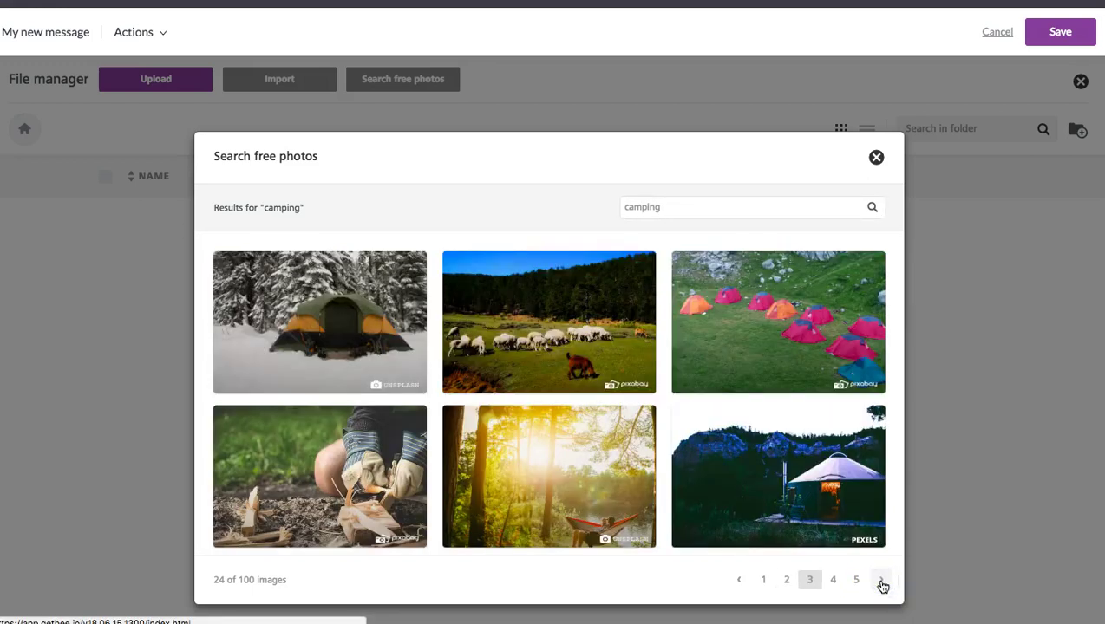
left_click(881, 581)
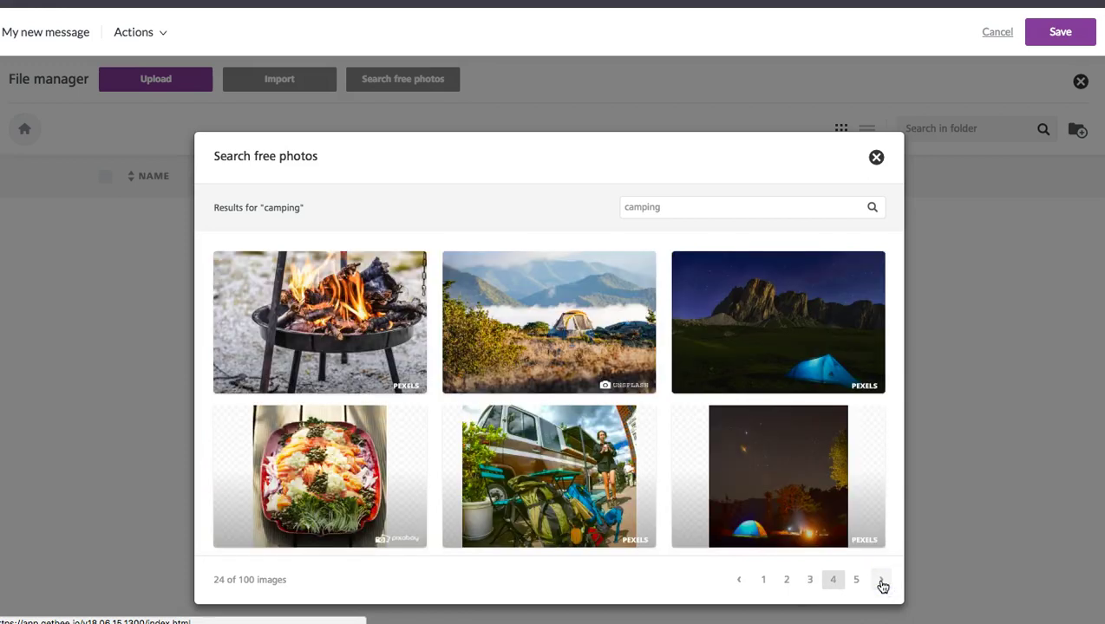
- Import the starry night tent photo and insert it as the row background
mouse_move(788, 501)
left_click(781, 477)
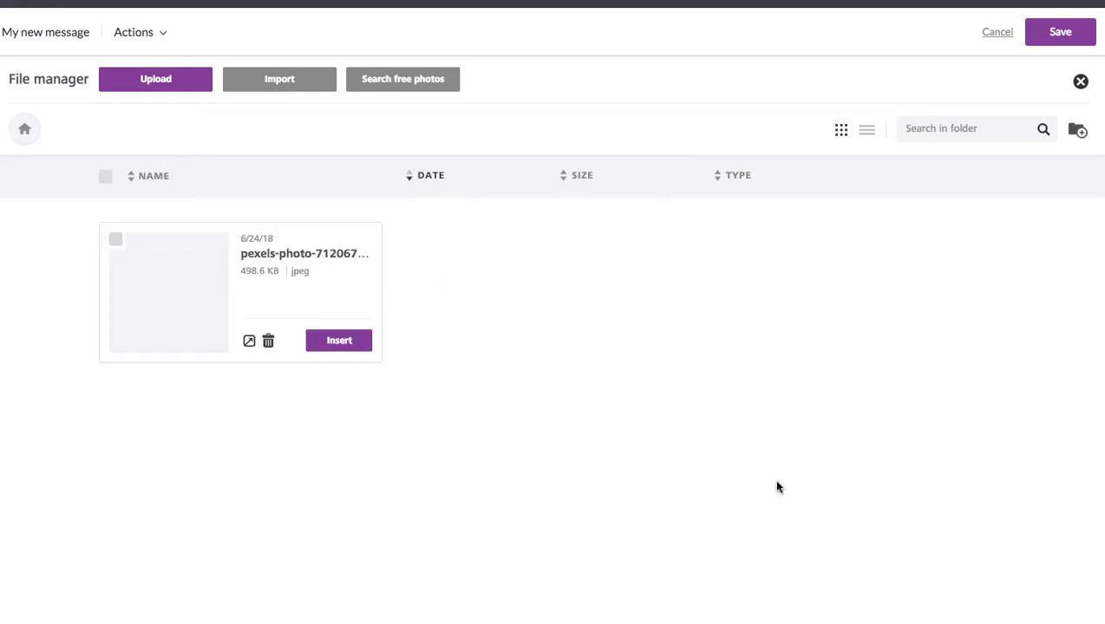
left_click(339, 341)
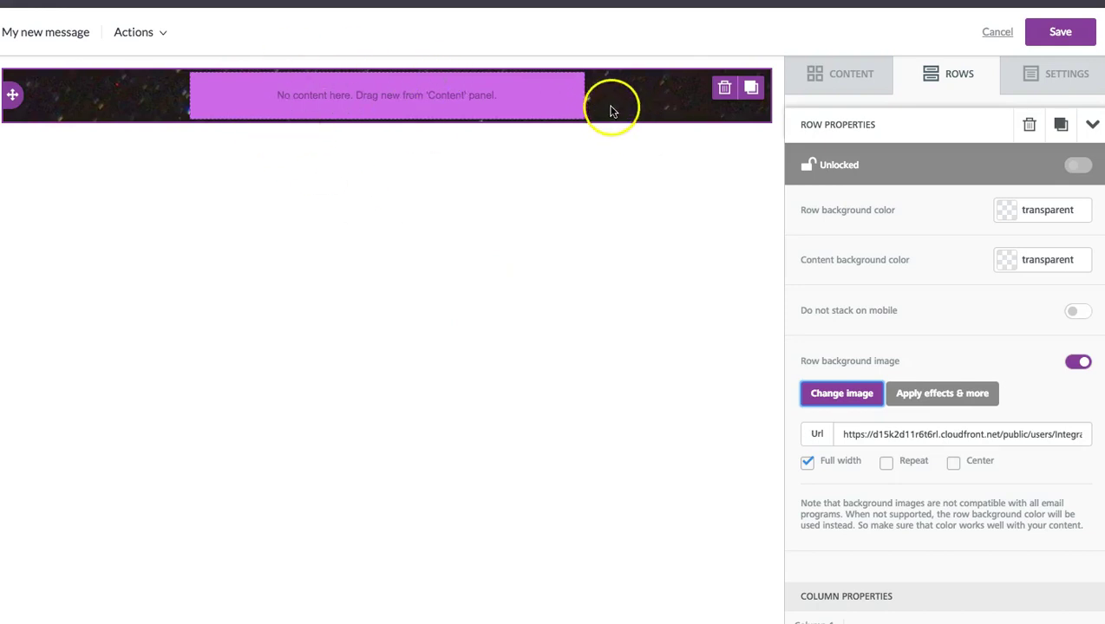
- Centre the background image, turn off full width, and add a text block to the row
left_click(954, 464)
left_click(808, 464)
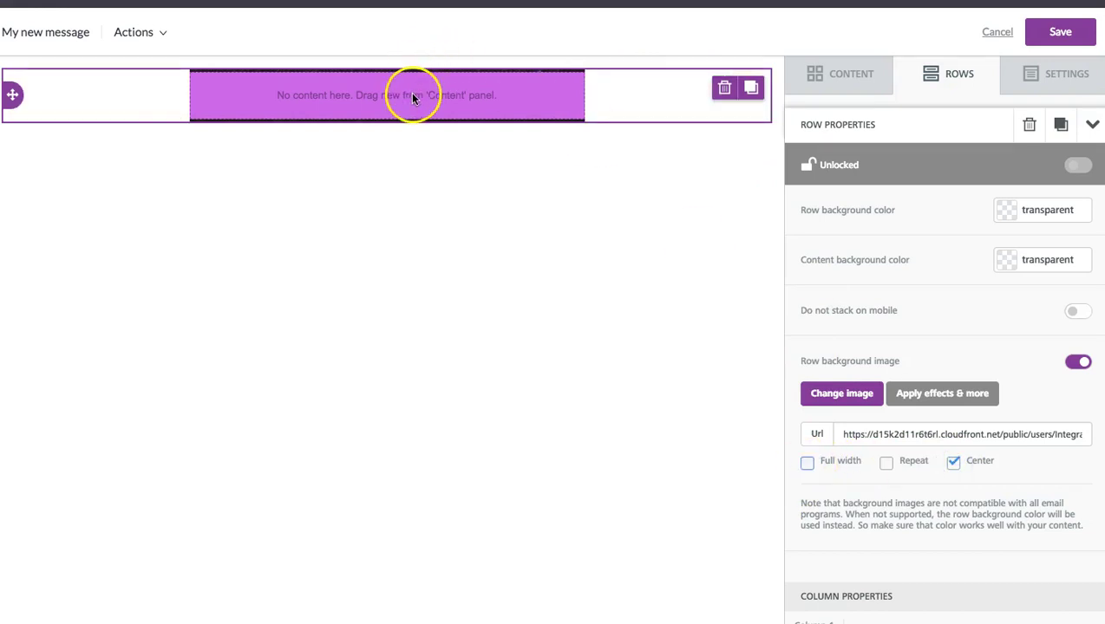
left_click(846, 78)
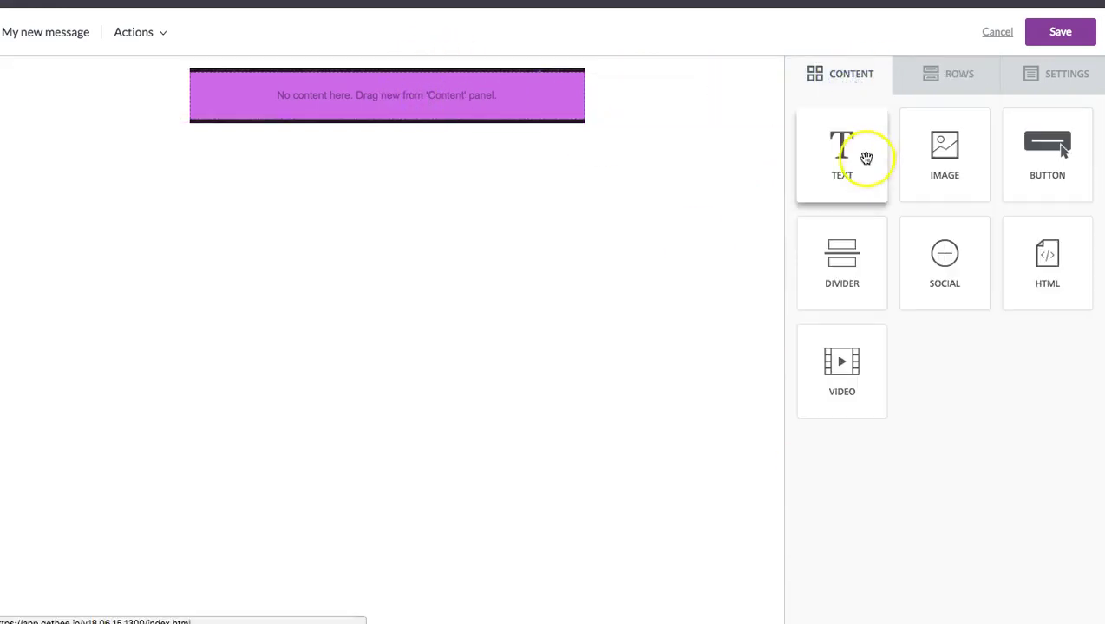
left_click_drag(864, 158, 351, 84)
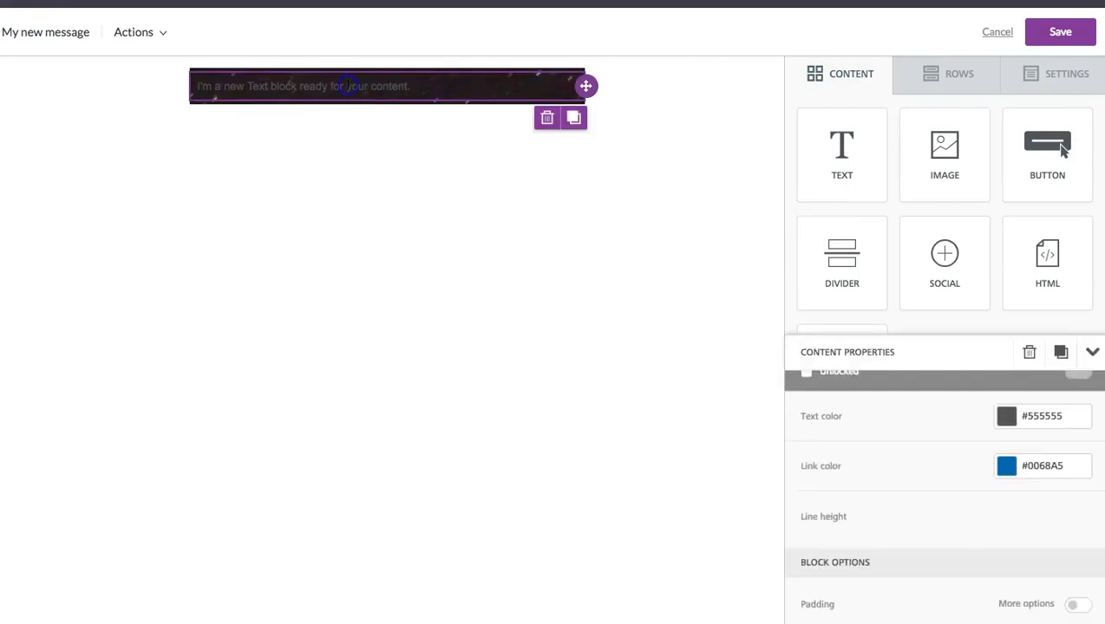
- Stretch the text block with blank lines and reselect the row
left_click(272, 89)
key("Return")
key("Return")
key("Return")
key("Return")
key("Return")
key("Return")
key("Return")
key("Return")
key("Return")
key("Return")
key("Return")
key("Return")
key("Return")
key("Return")
key("Return")
key("Return")
key("Return")
key("Return")
key("Return")
key("Return")
key("Return")
key("Return")
key("Return")
key("Return")
key("Return")
key("Return")
key("Return")
key("Return")
key("Return")
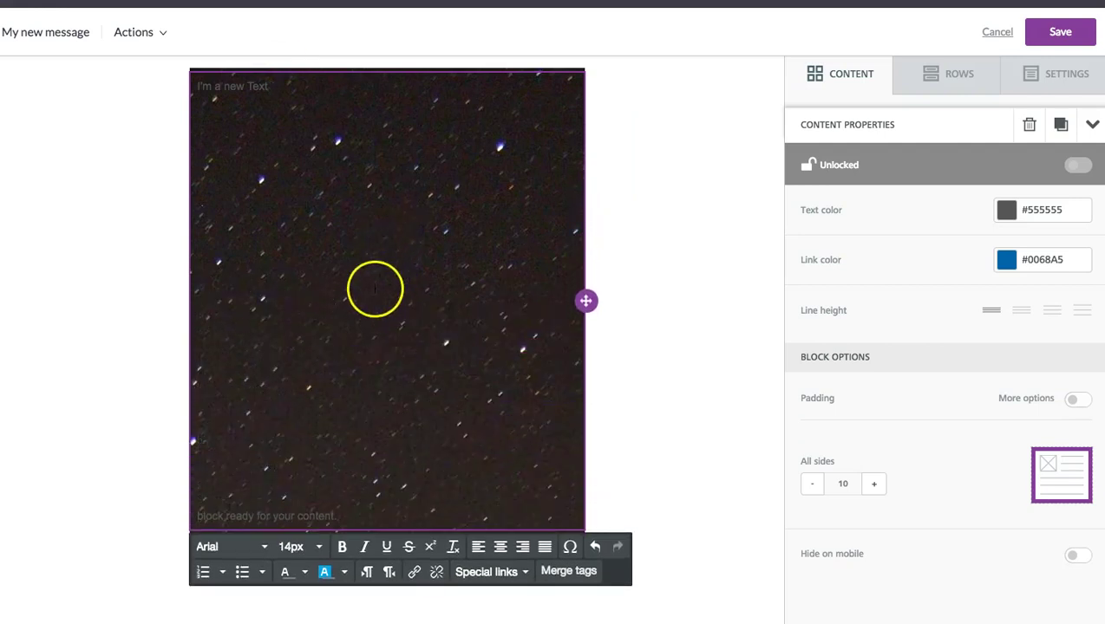
left_click(641, 231)
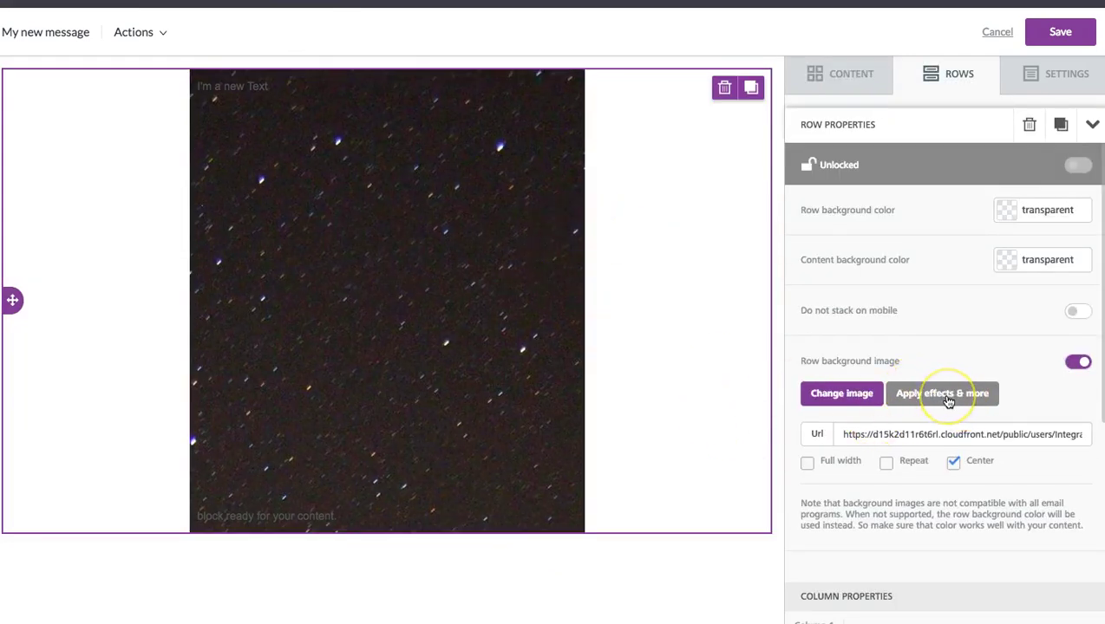
- Resize the background photo to 800×1000 in the photo editor and save it
left_click(948, 400)
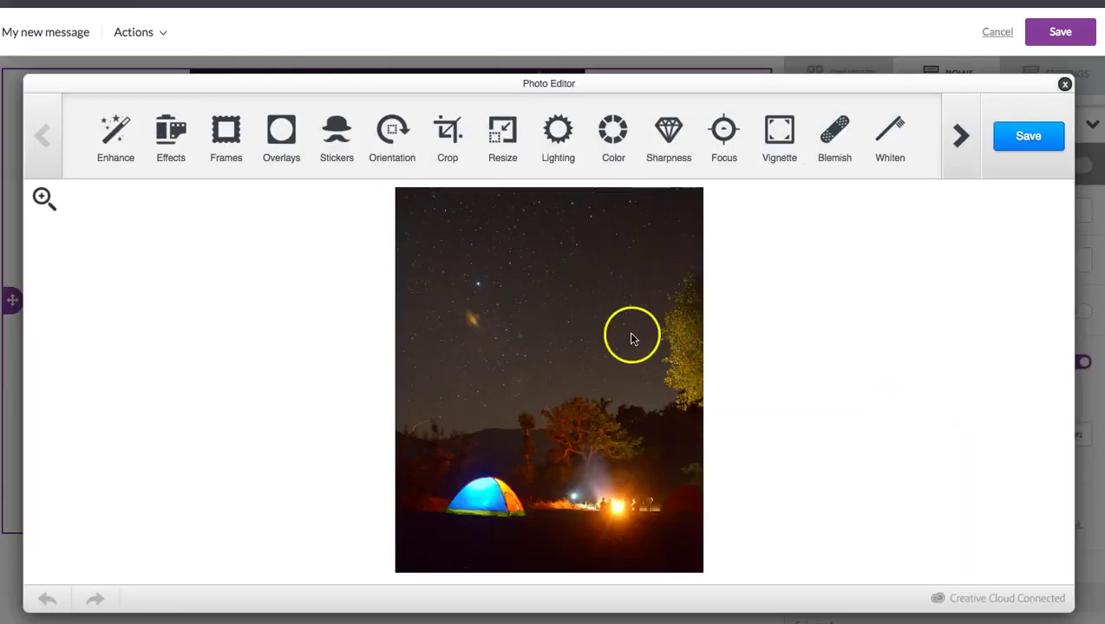
left_click(506, 135)
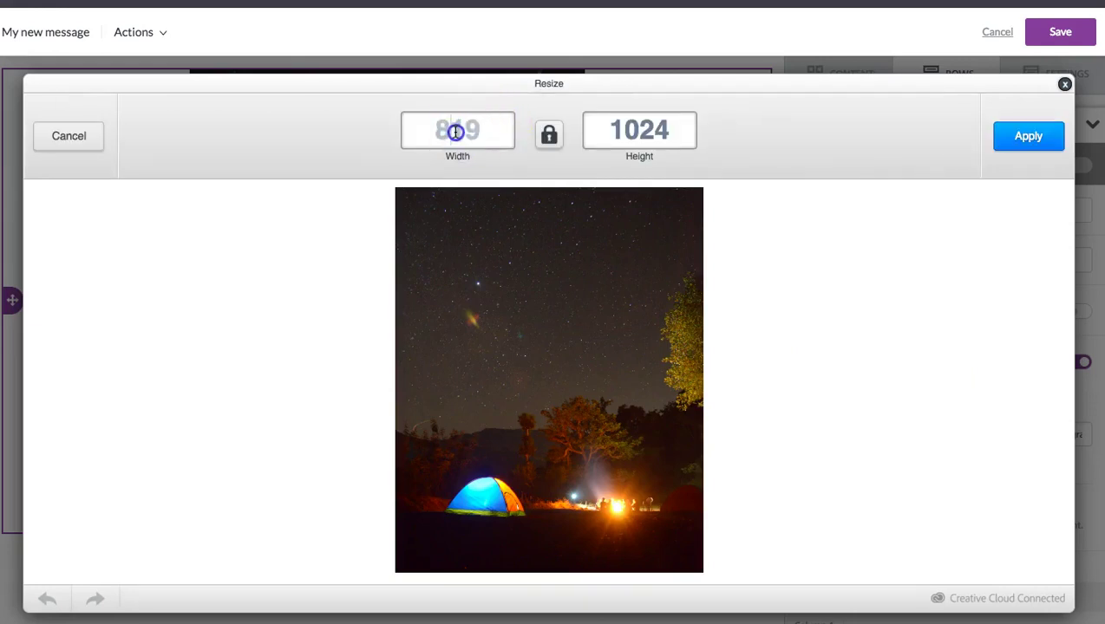
left_click_drag(454, 134, 493, 133)
type("00")
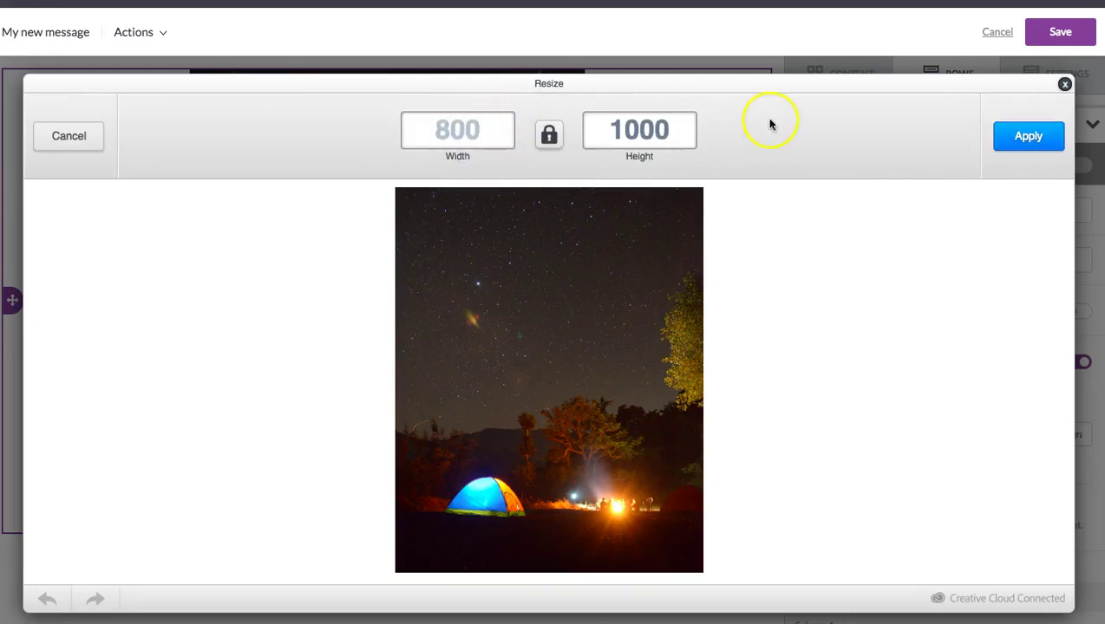
left_click(1029, 136)
left_click(1028, 137)
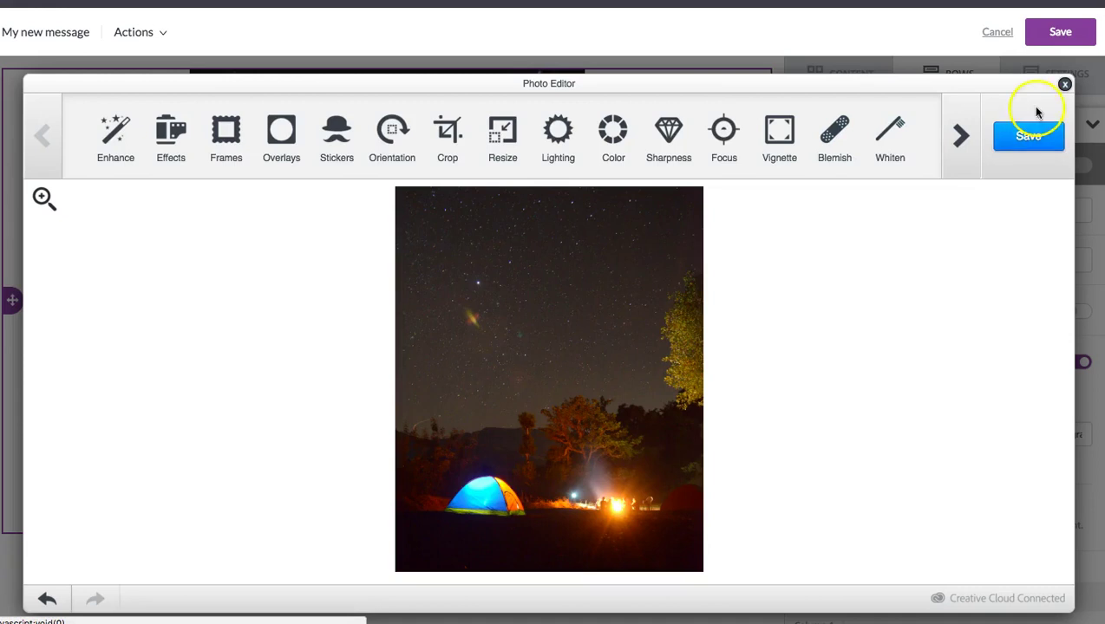
left_click(1066, 88)
- Resize the row's background photo again to 600×750, saving and keeping the change
left_click(431, 305)
left_click(377, 515)
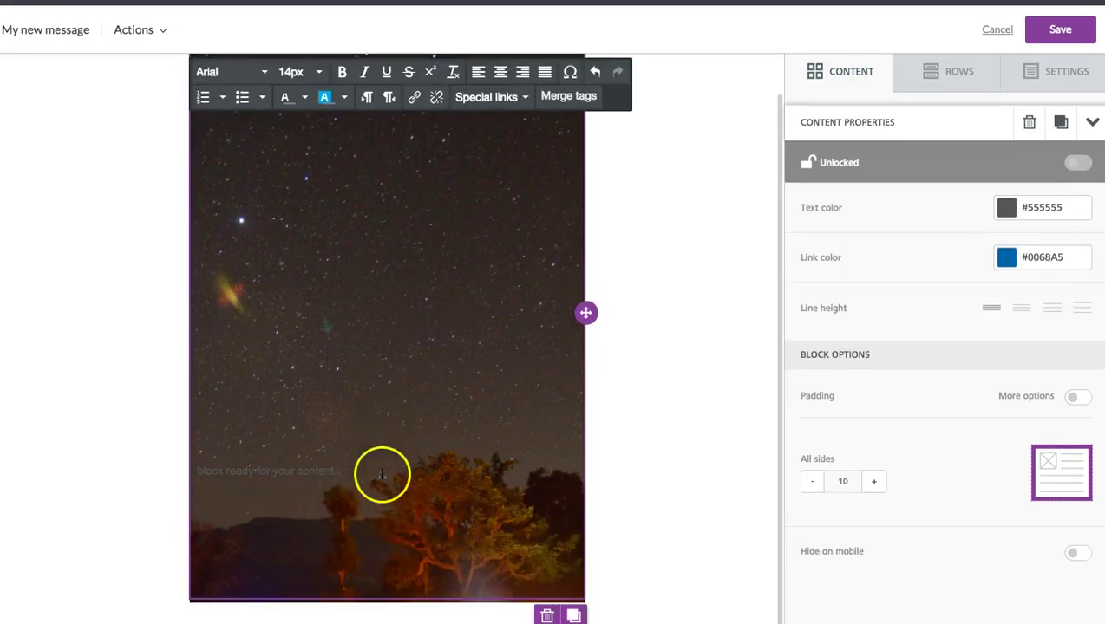
left_click(607, 394)
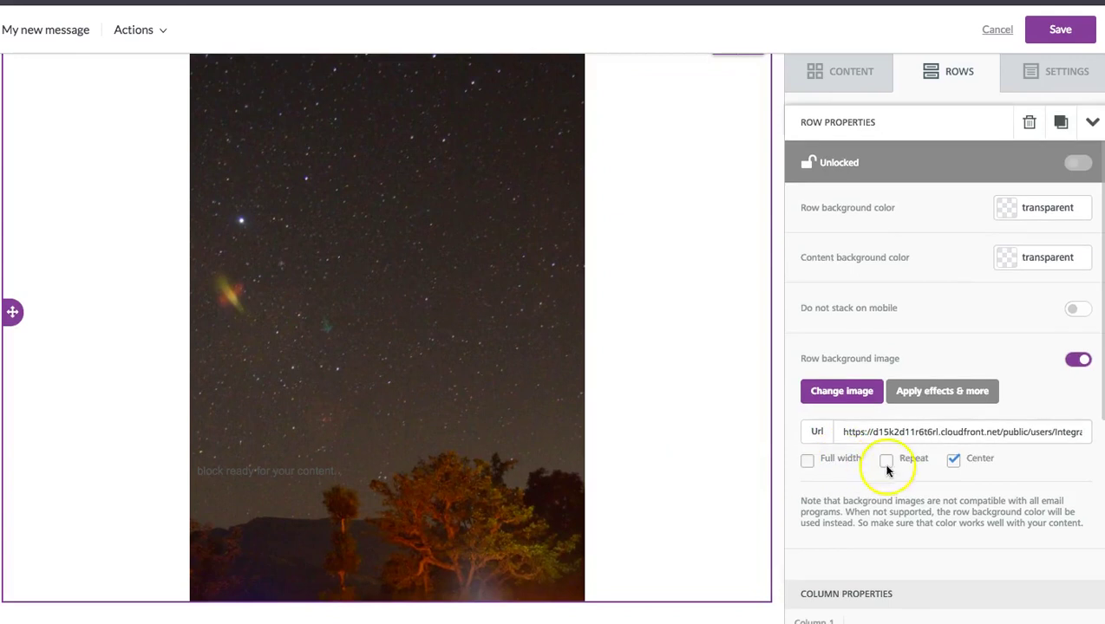
left_click(952, 390)
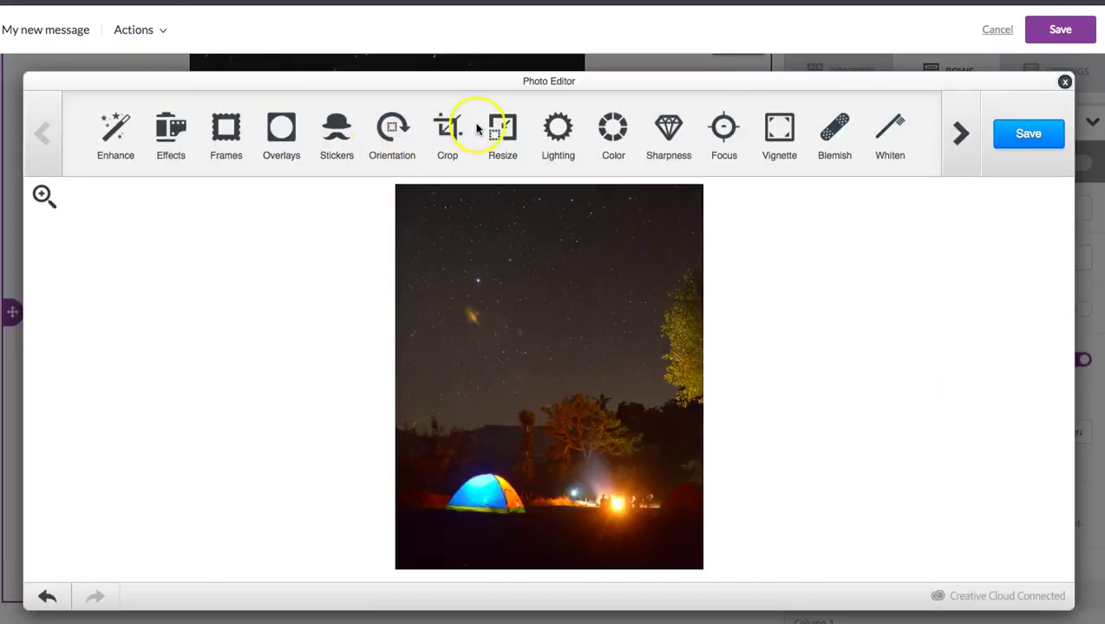
left_click(494, 136)
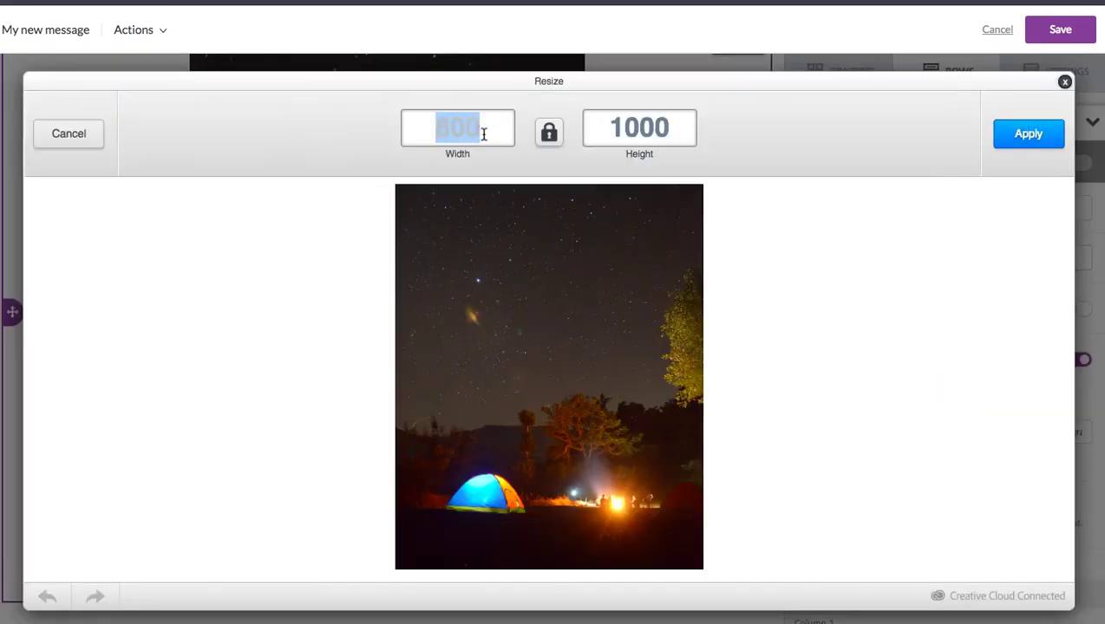
type("600")
left_click(1055, 134)
left_click(1043, 131)
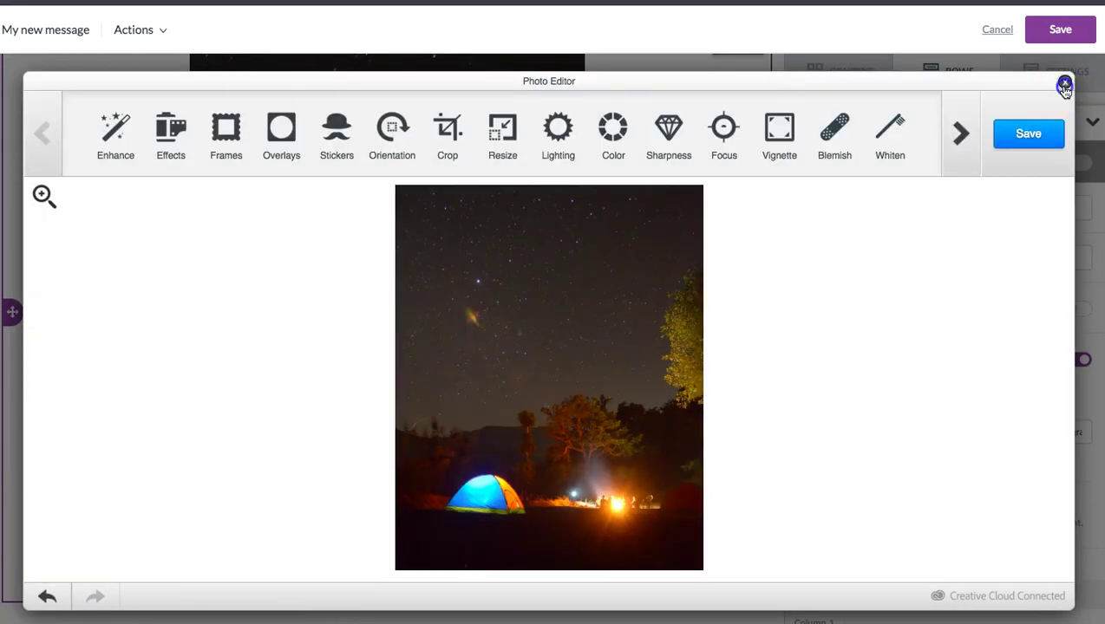
left_click(1064, 86)
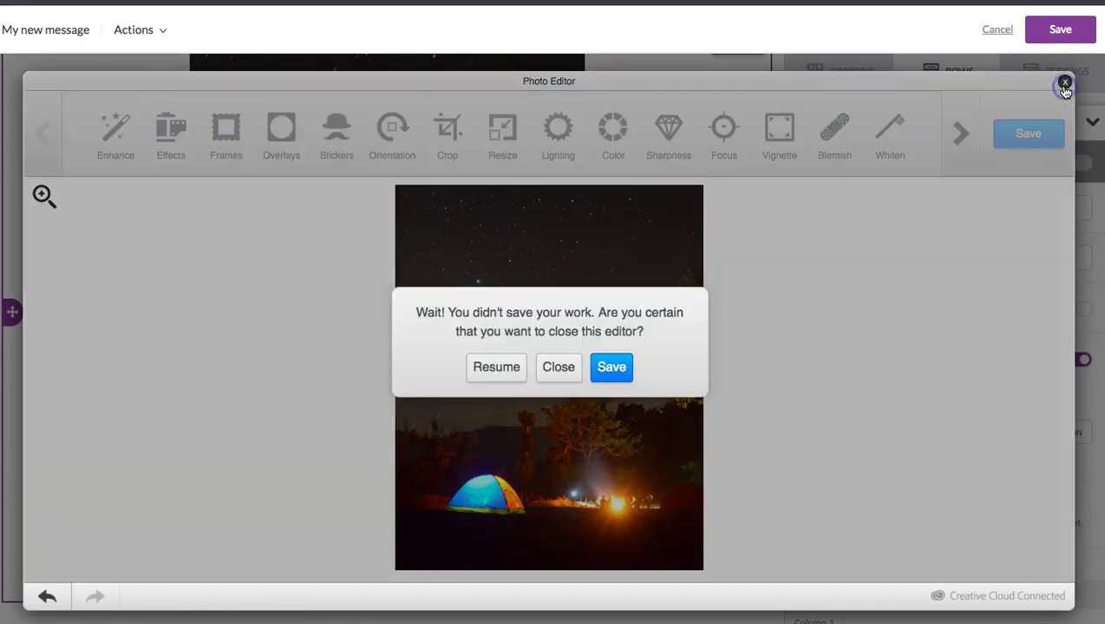
left_click(622, 365)
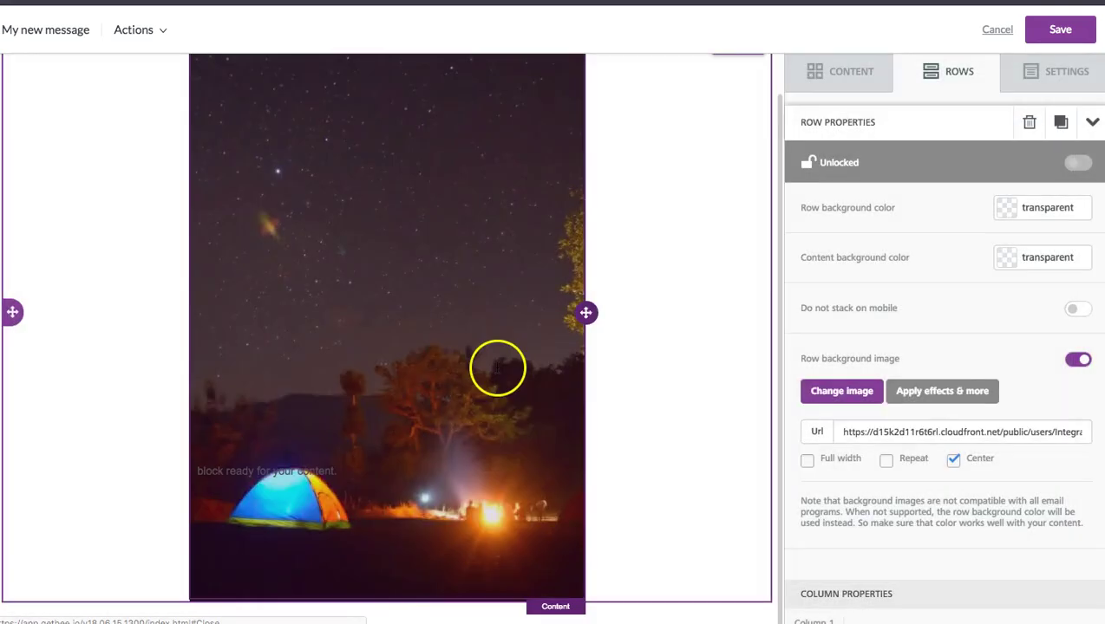
left_click(433, 356)
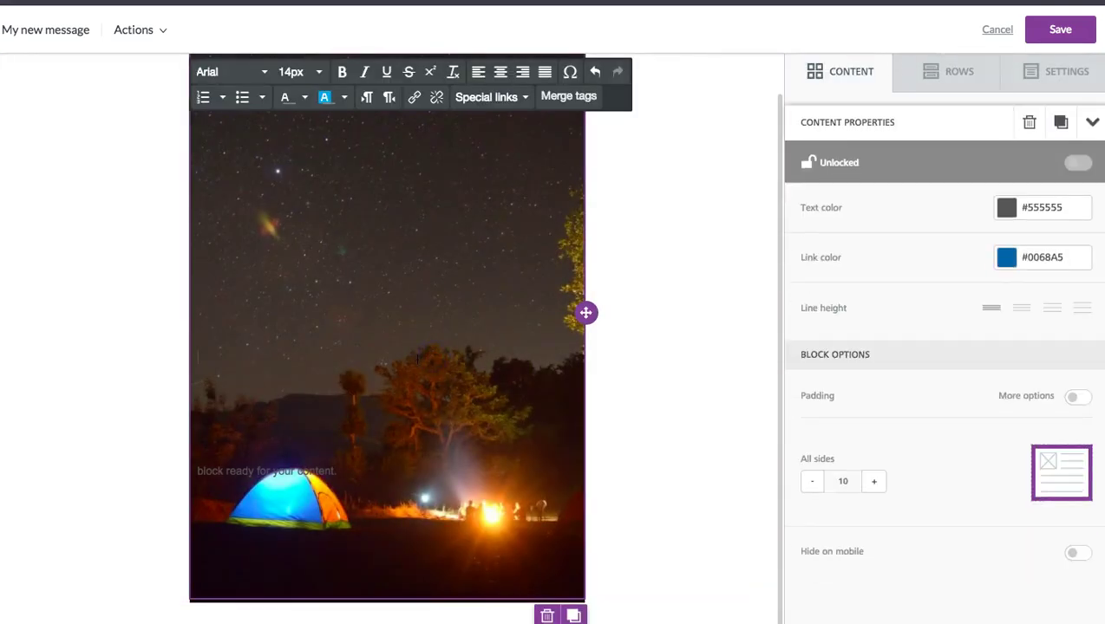
- Delete the text block's placeholder text and blank lines
left_click(238, 445)
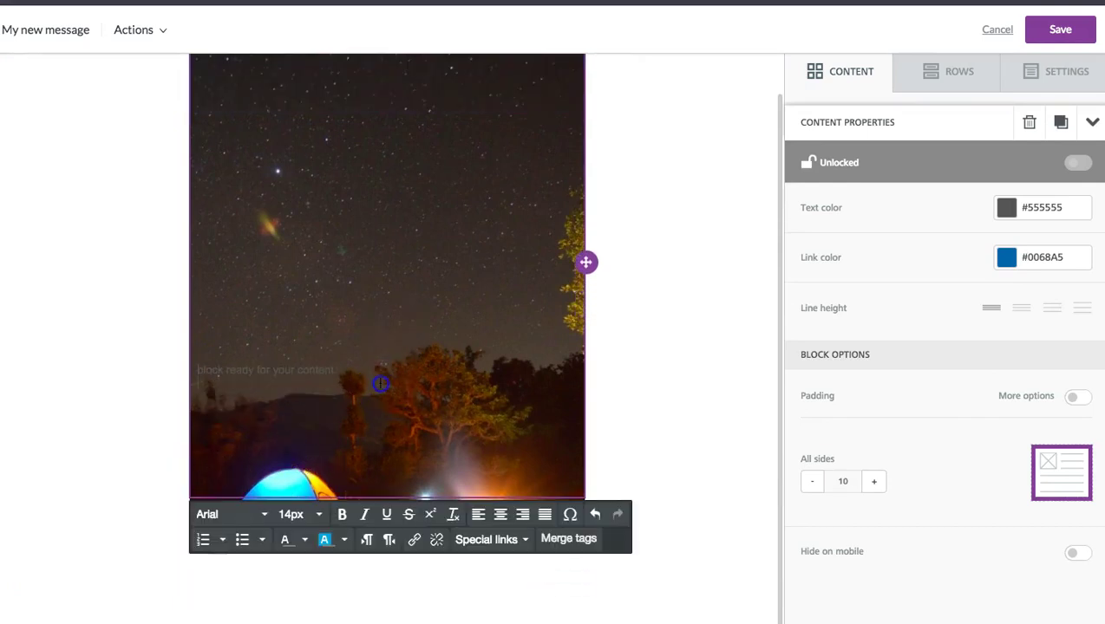
left_click(255, 369)
left_click_drag(346, 376, 261, 104)
key("BackSpace")
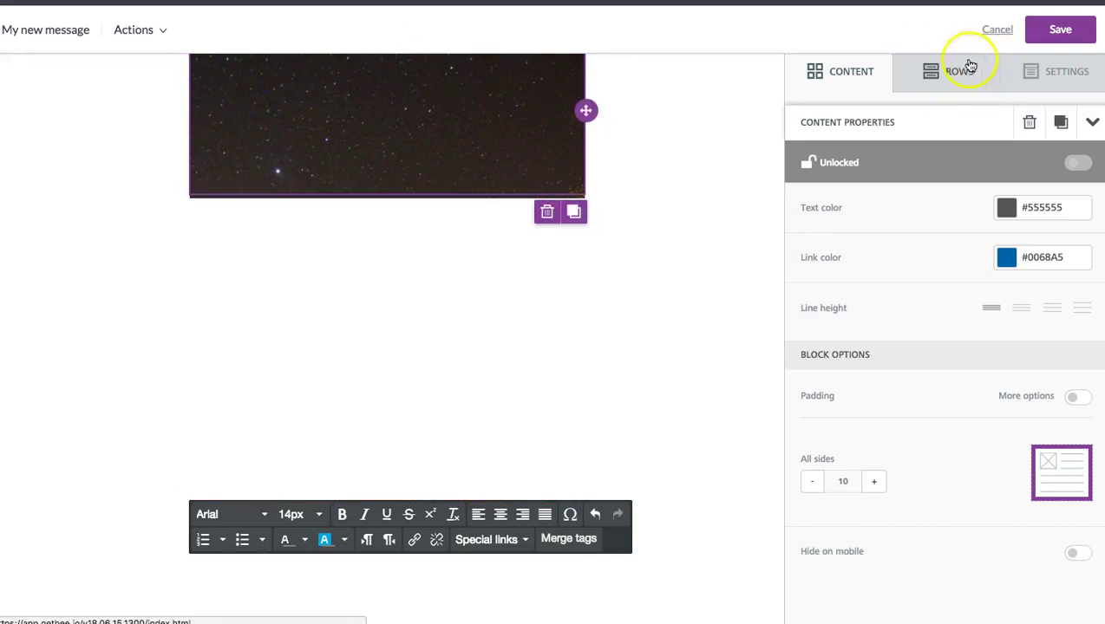
- Drag a button block onto the canvas below the image
left_click(958, 62)
left_click(882, 75)
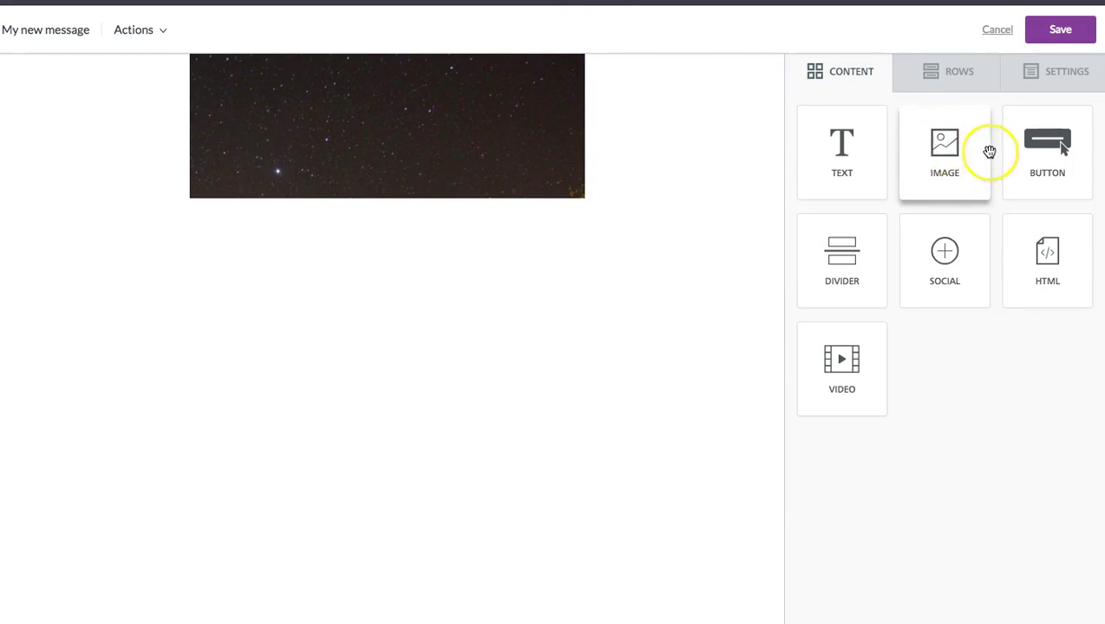
left_click_drag(1047, 145, 385, 181)
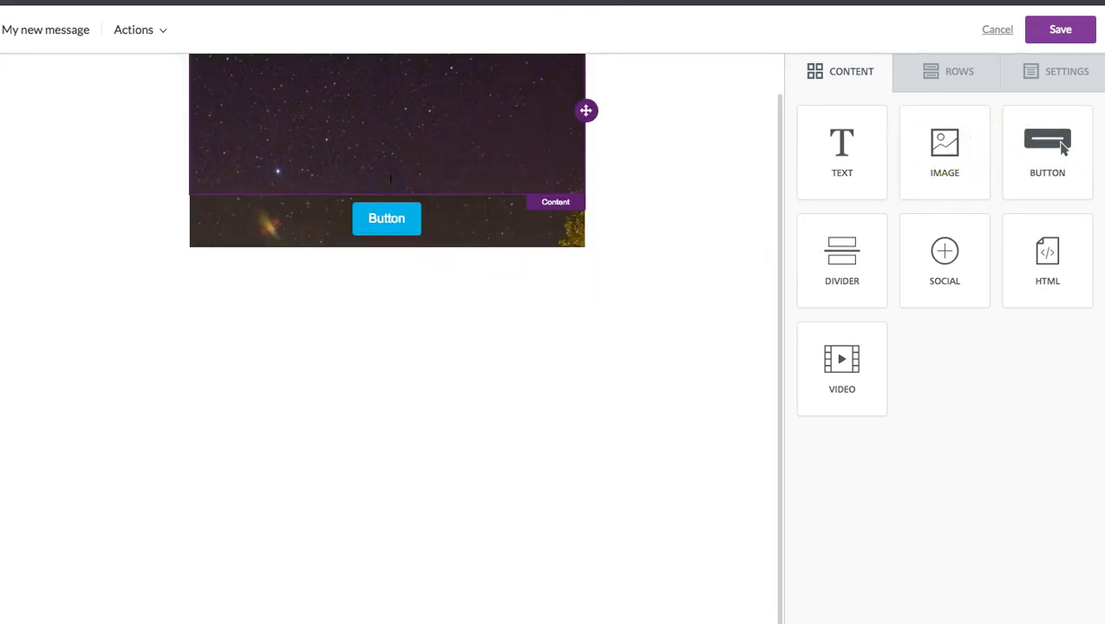
- Add a text block below the button and select the heading block on the image
left_click_drag(882, 165, 348, 253)
left_click(348, 253)
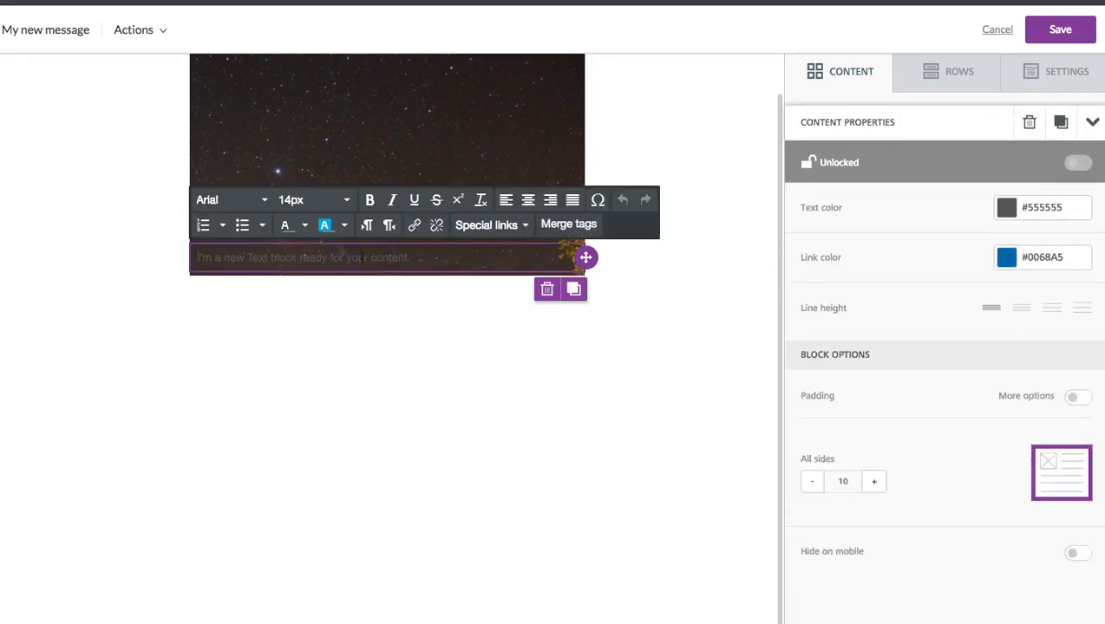
left_click(385, 145)
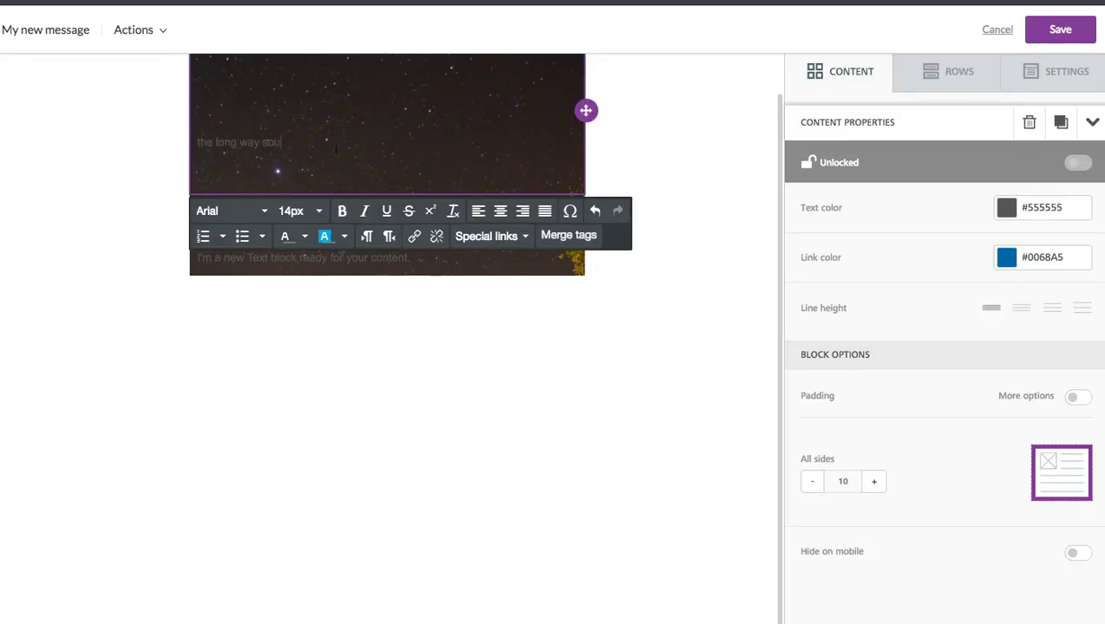
- Make the heading 'the long way south' white at 64px
triple_click(278, 143)
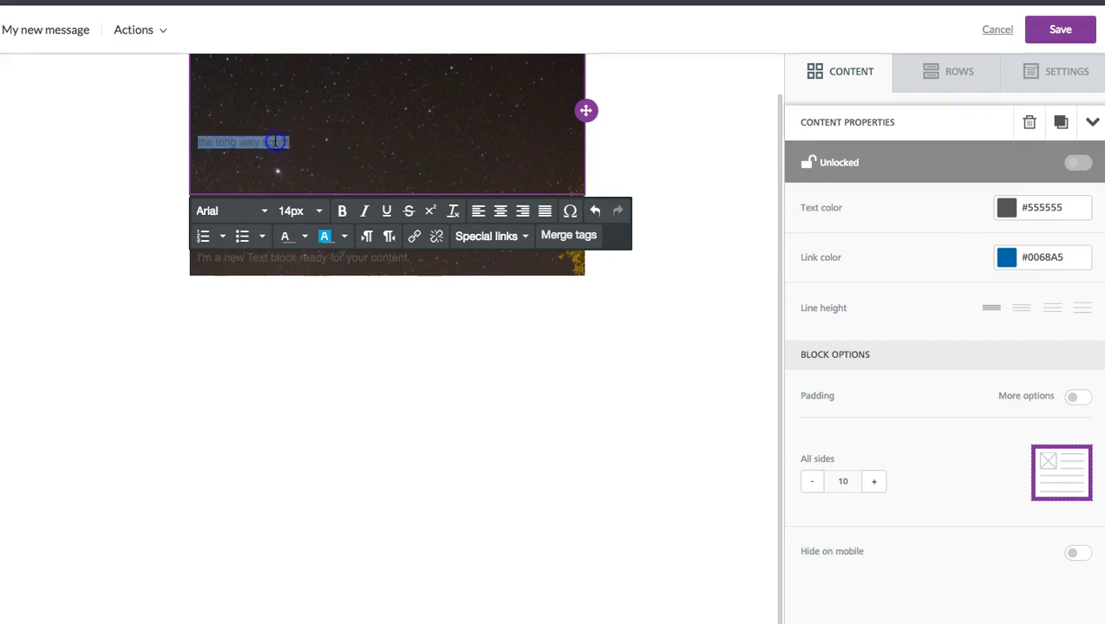
left_click(1004, 209)
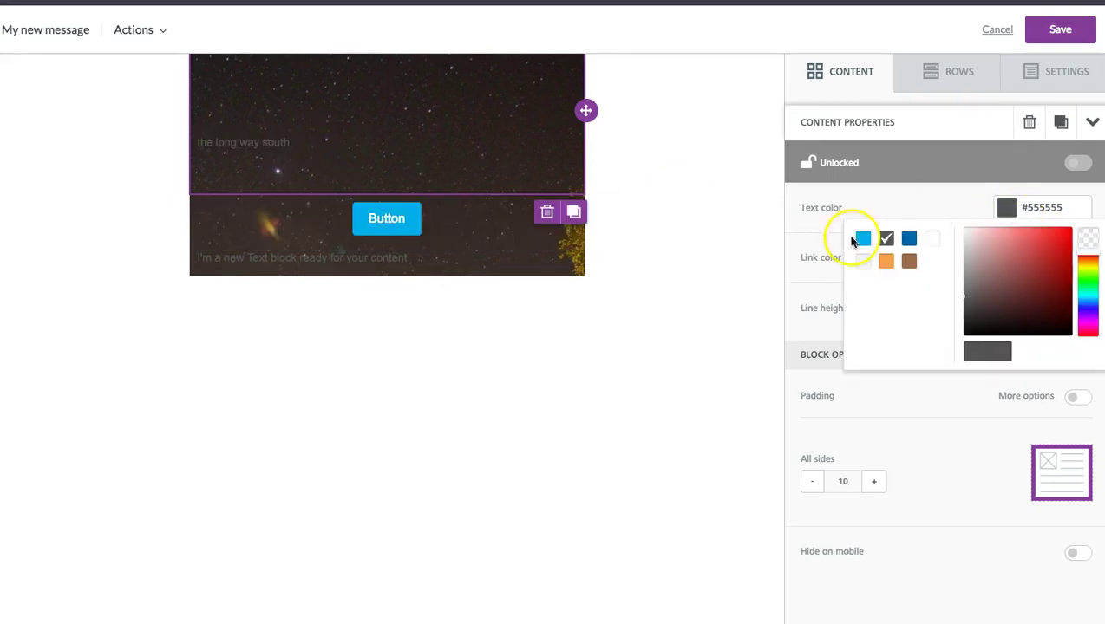
left_click(929, 240)
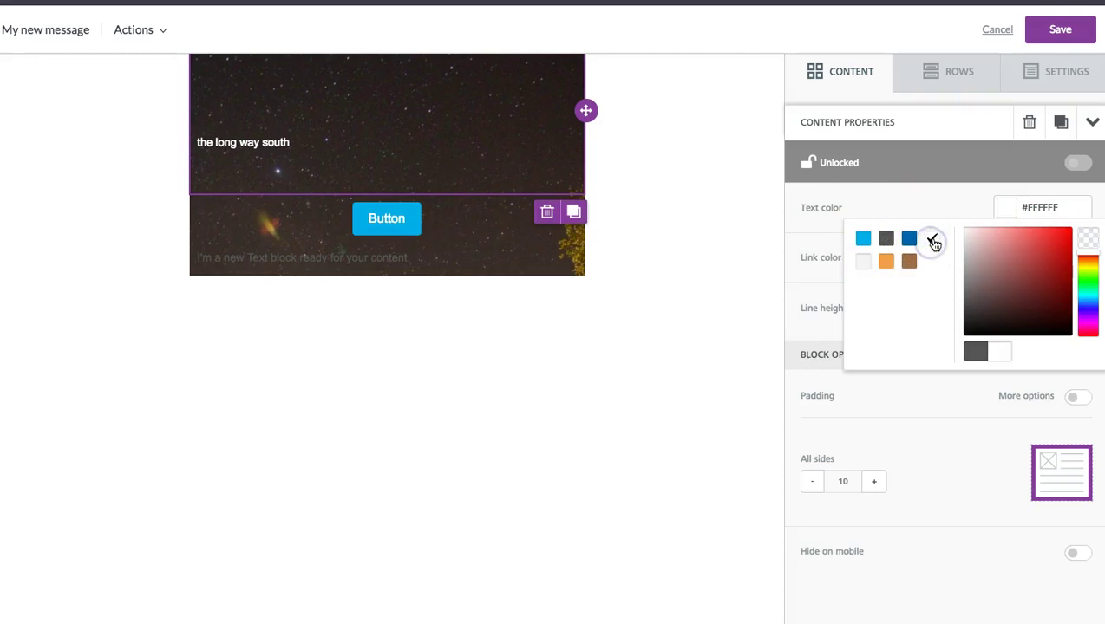
left_click(237, 143)
left_click(301, 211)
scroll(334, 390, "down", 5)
left_click(320, 474)
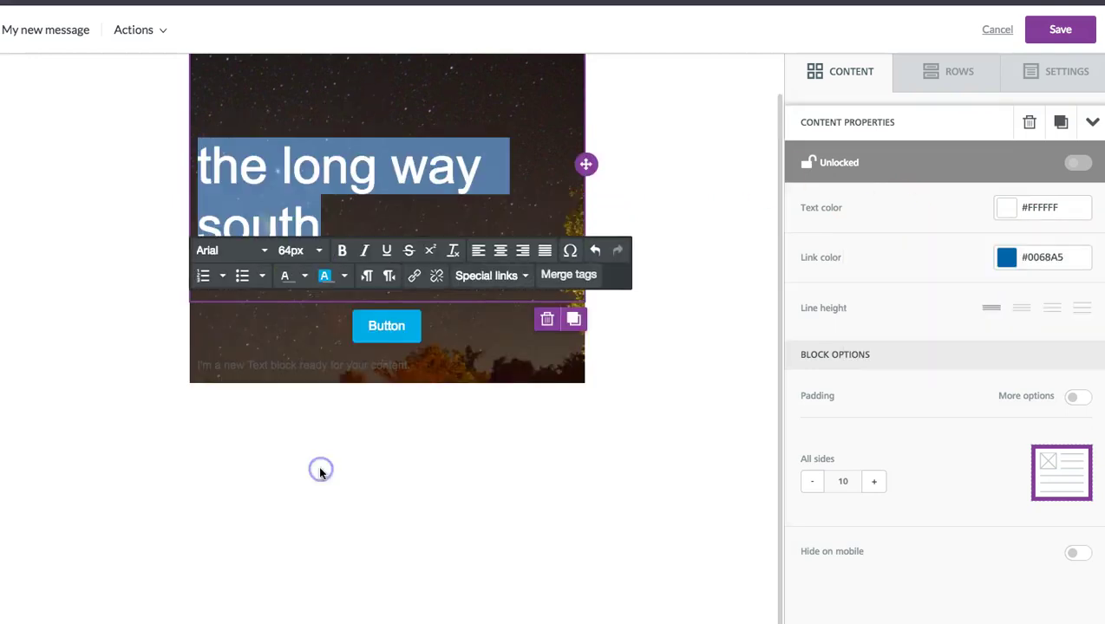
- Set the heading to bold Verdana at 72px, centred over the image
left_click(229, 253)
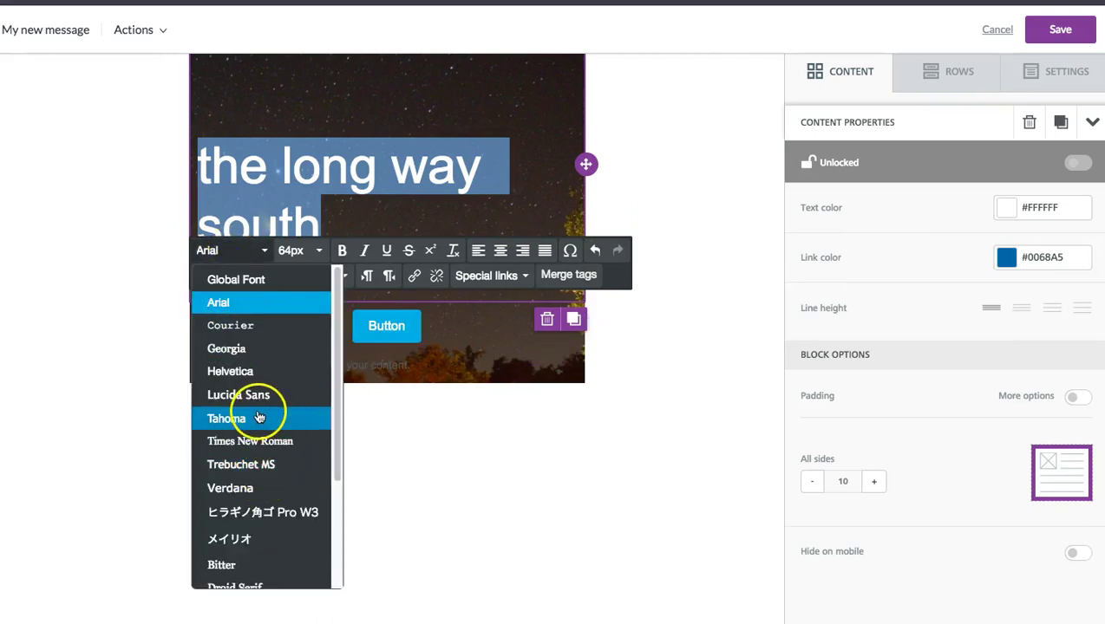
left_click(232, 487)
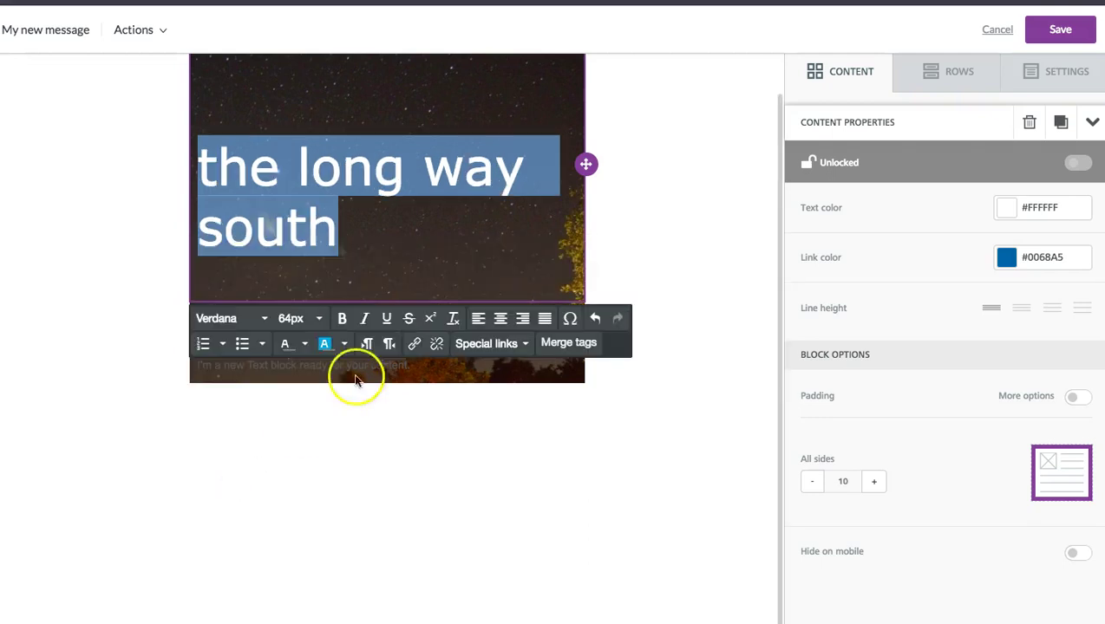
left_click(342, 318)
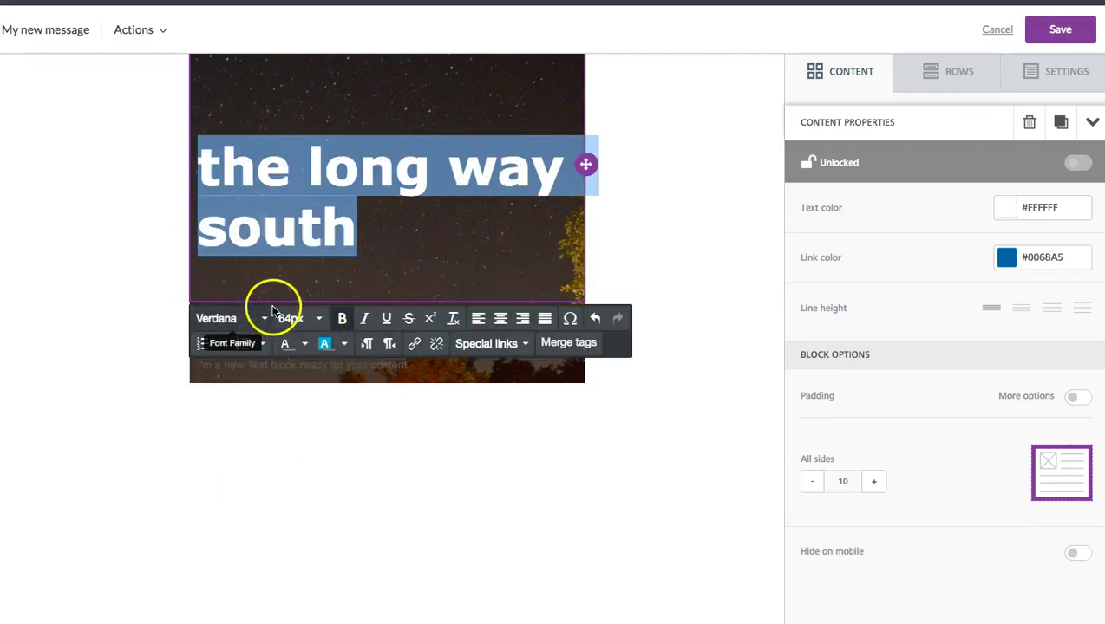
left_click(304, 320)
left_click(305, 566)
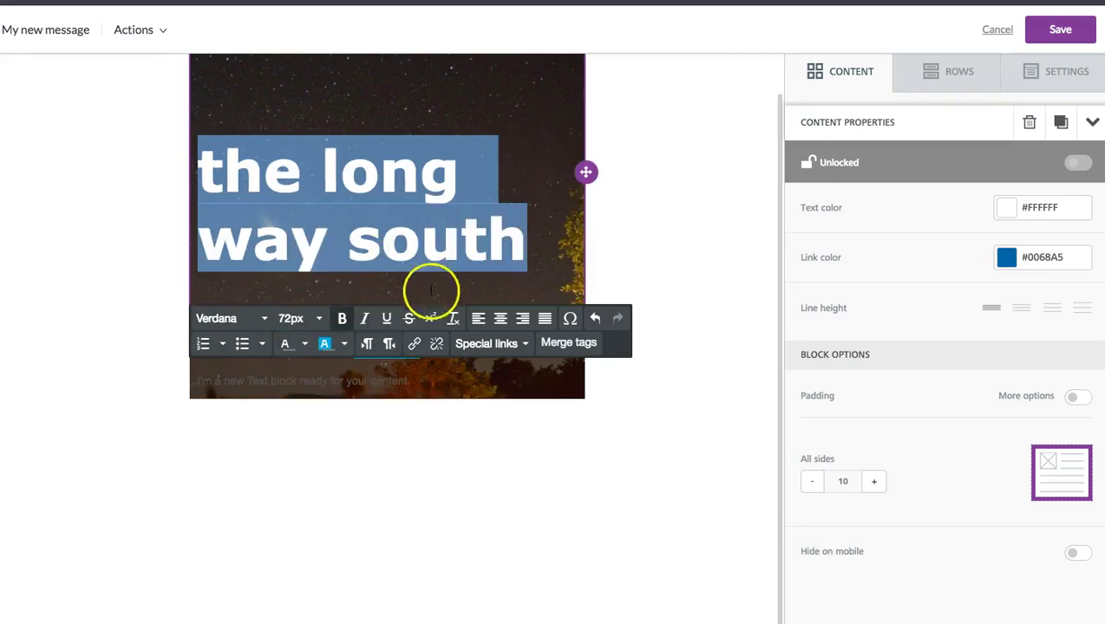
left_click(500, 318)
left_click(469, 291)
left_click(641, 277)
left_click(387, 340)
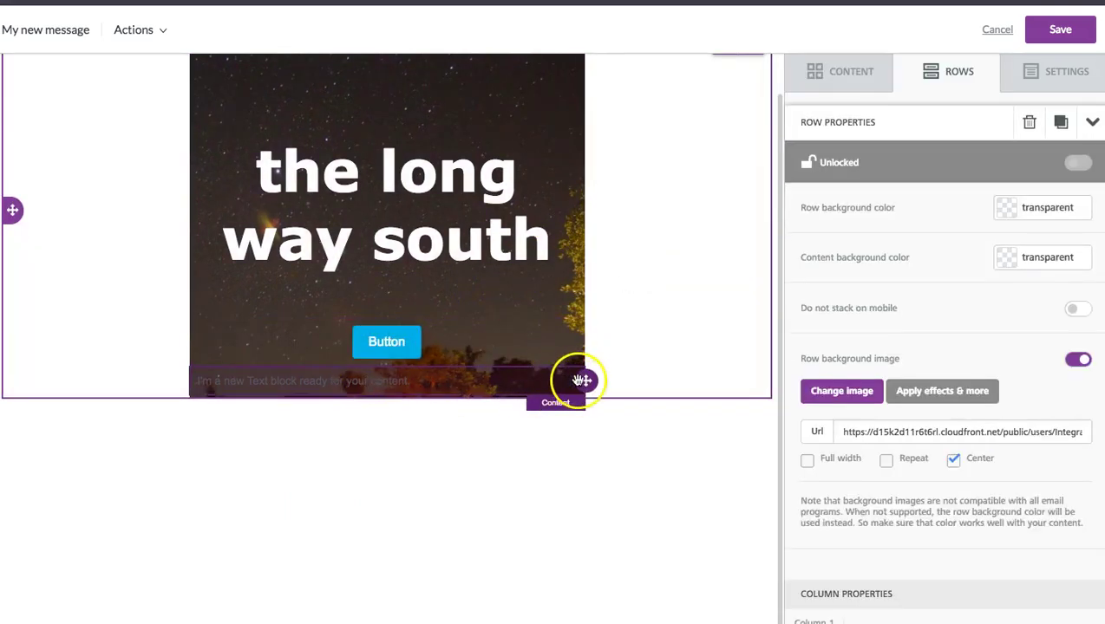
- Add a text block under the headline and type the subtitle 'whether spending two weeks...'
left_click(862, 76)
left_click_drag(866, 150, 375, 322)
left_click(367, 331)
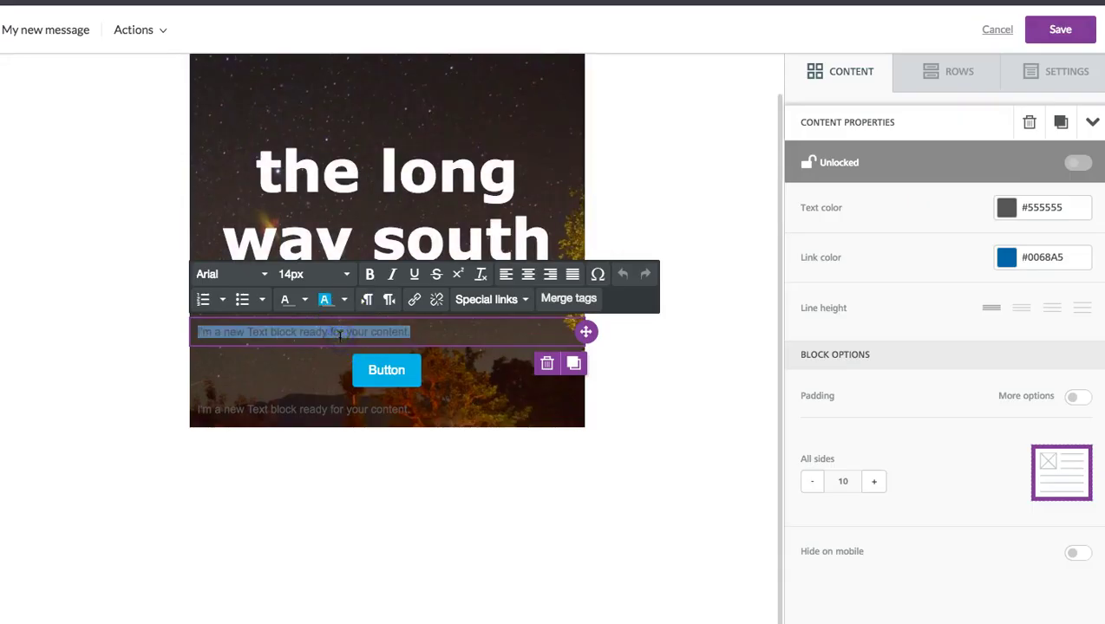
type("W")
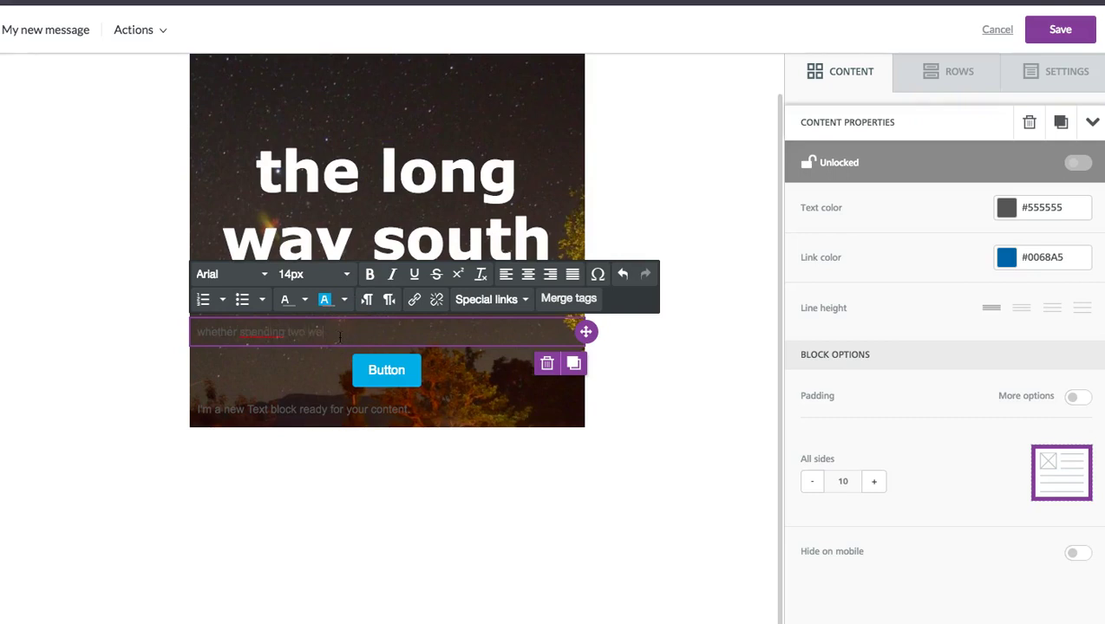
- Centre the subtitle and style it white 18px Helvetica
triple_click(252, 335)
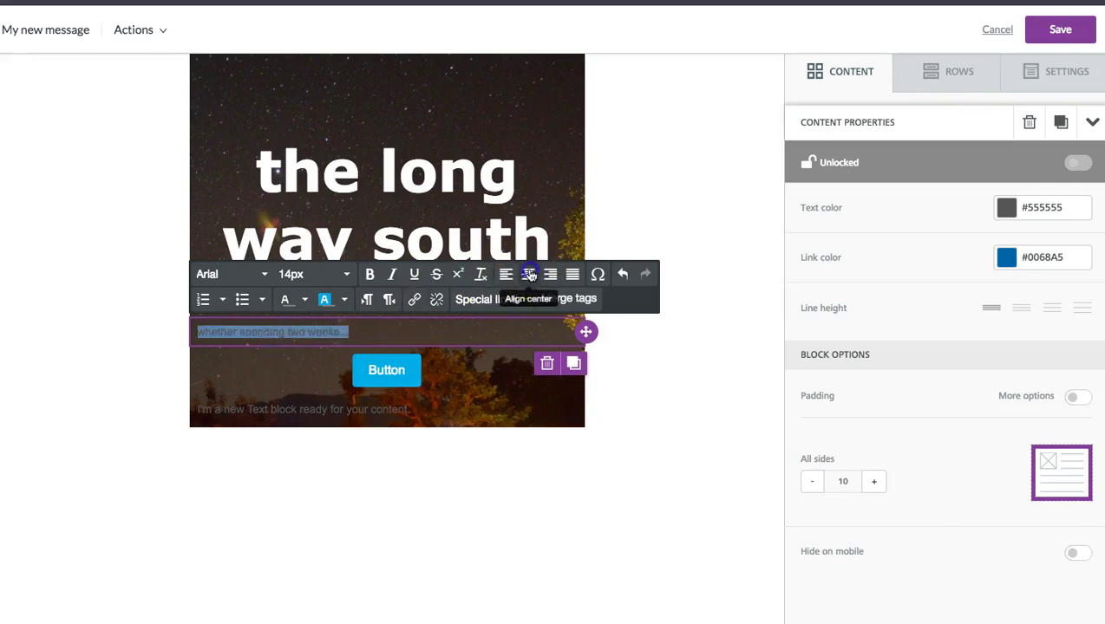
left_click(243, 274)
left_click(258, 393)
left_click(310, 276)
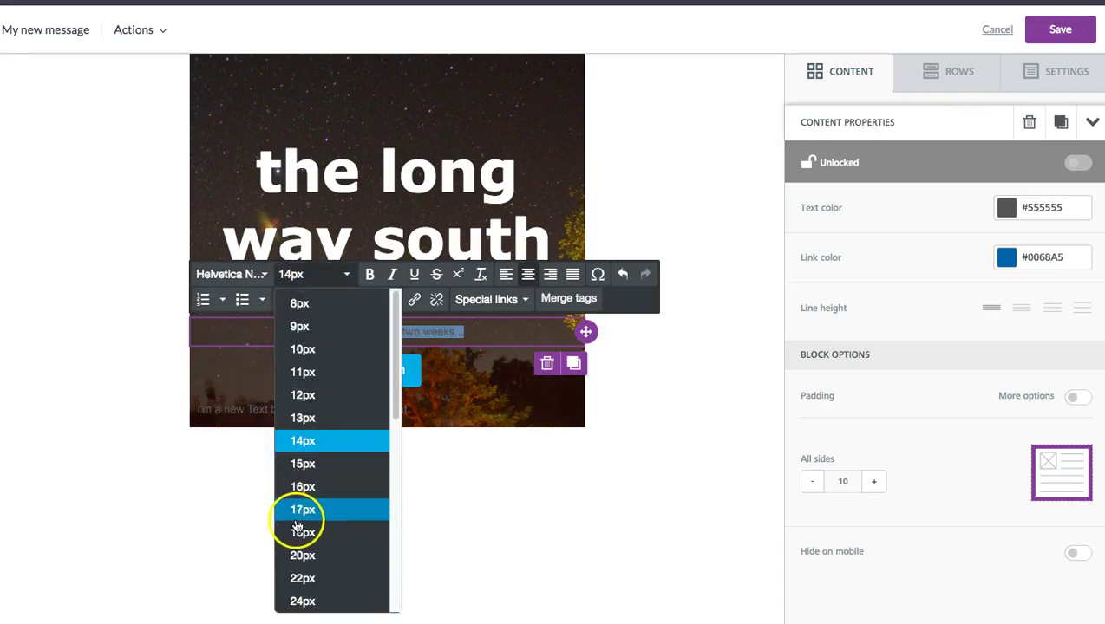
left_click(298, 533)
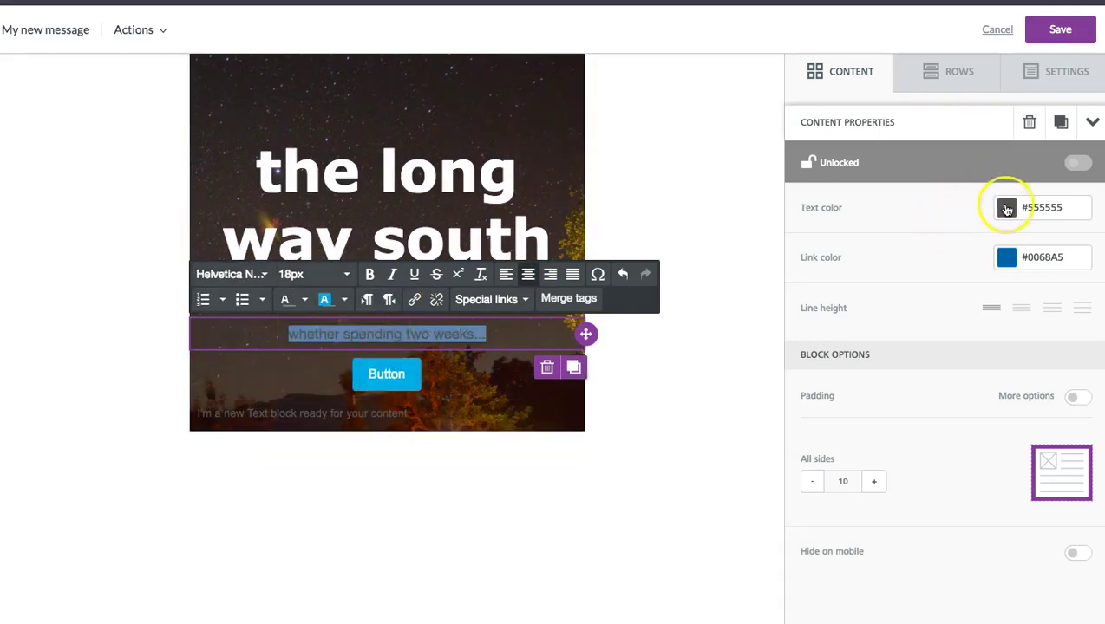
left_click(1006, 207)
left_click(933, 239)
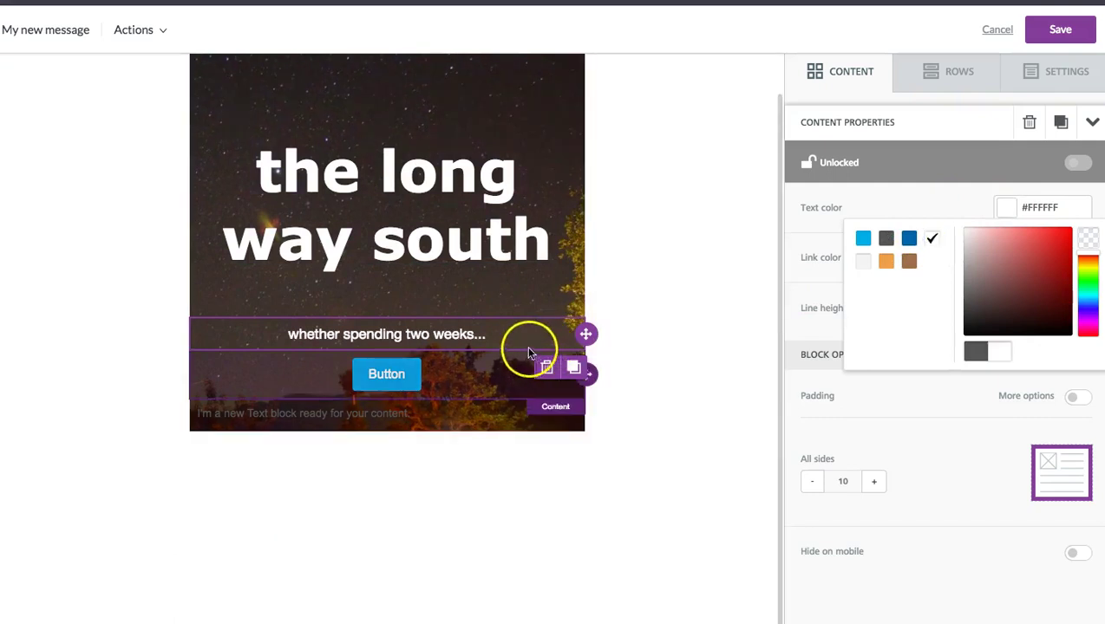
- Add an empty line after the subtitle and select the button
left_click(506, 334)
key("Return")
left_click(402, 417)
left_click(387, 408)
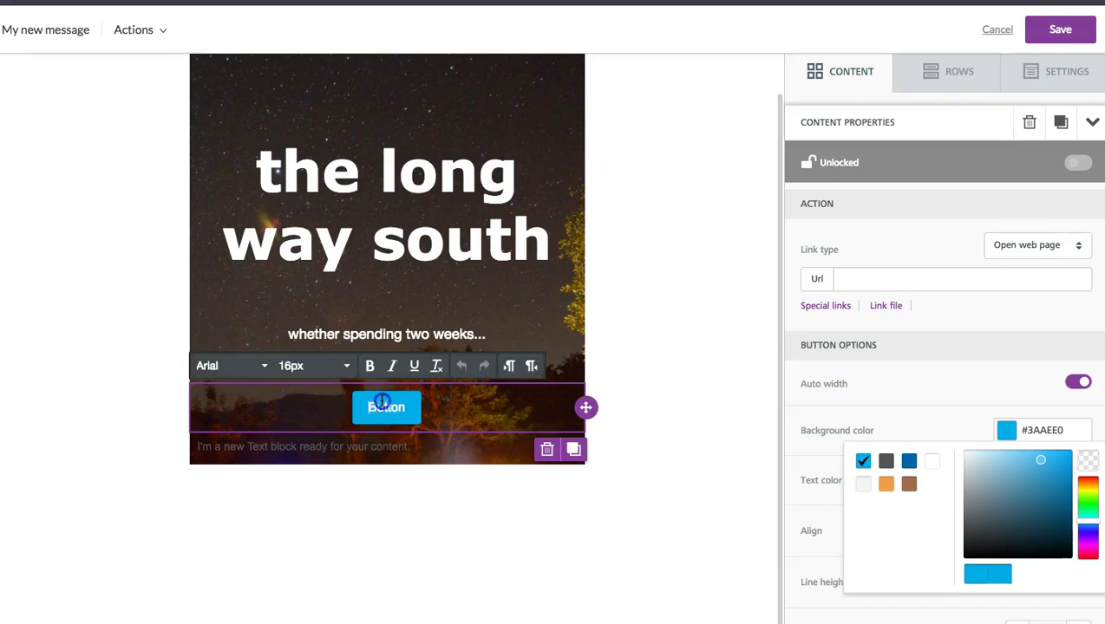
- Rename the button 'Start your journey' with a transparent background and white text
type("Start your journey")
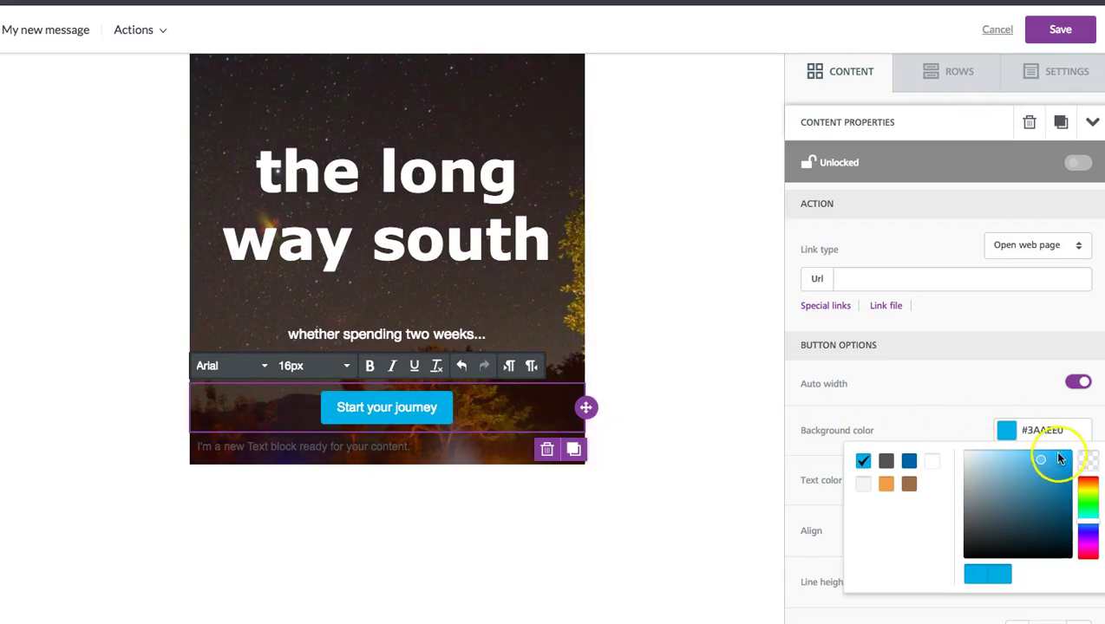
left_click(1087, 465)
left_click(956, 409)
scroll(939, 434, "down", 2)
scroll(939, 435, "down", 3)
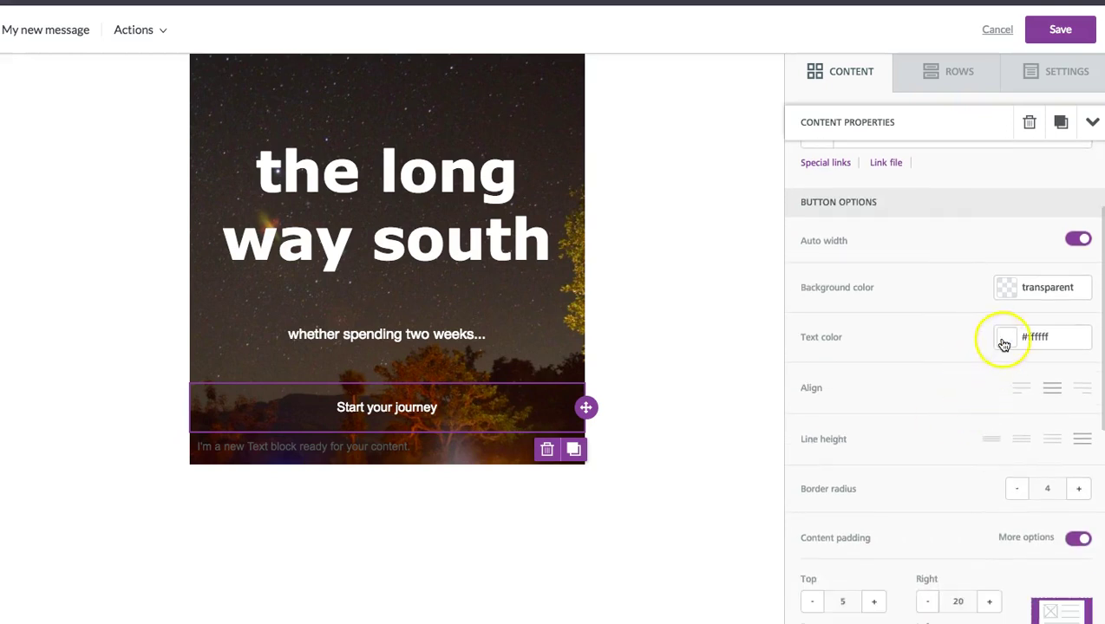
left_click(1003, 339)
left_click(1004, 344)
- Give the button a 4px solid white (#FFFFFF) border
scroll(924, 421, "down", 3)
scroll(881, 405, "down", 4)
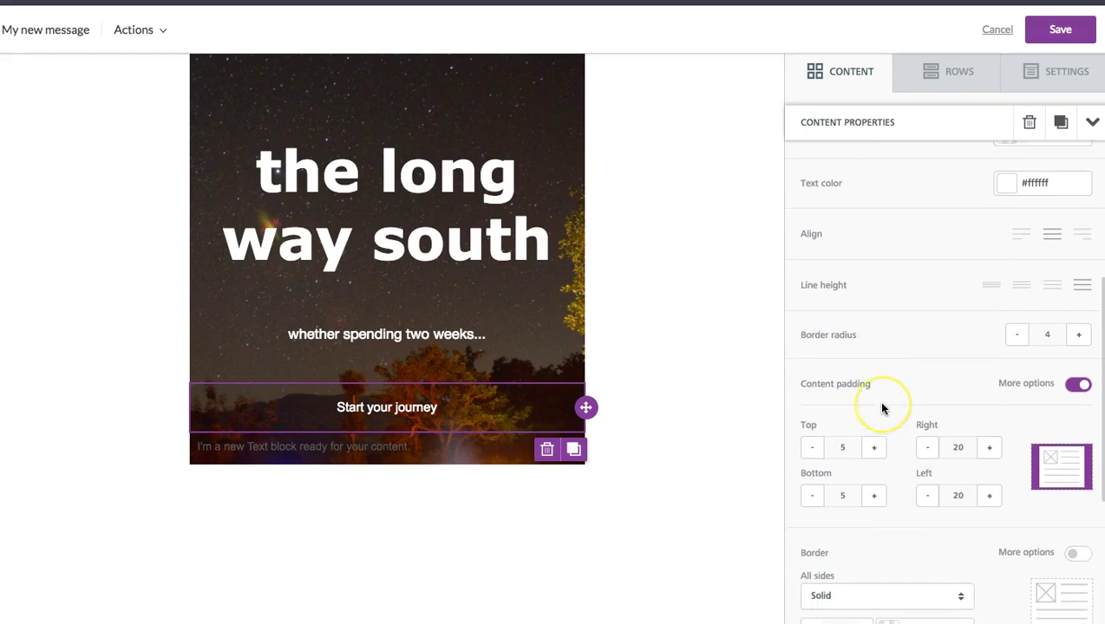
scroll(882, 409, "down", 6)
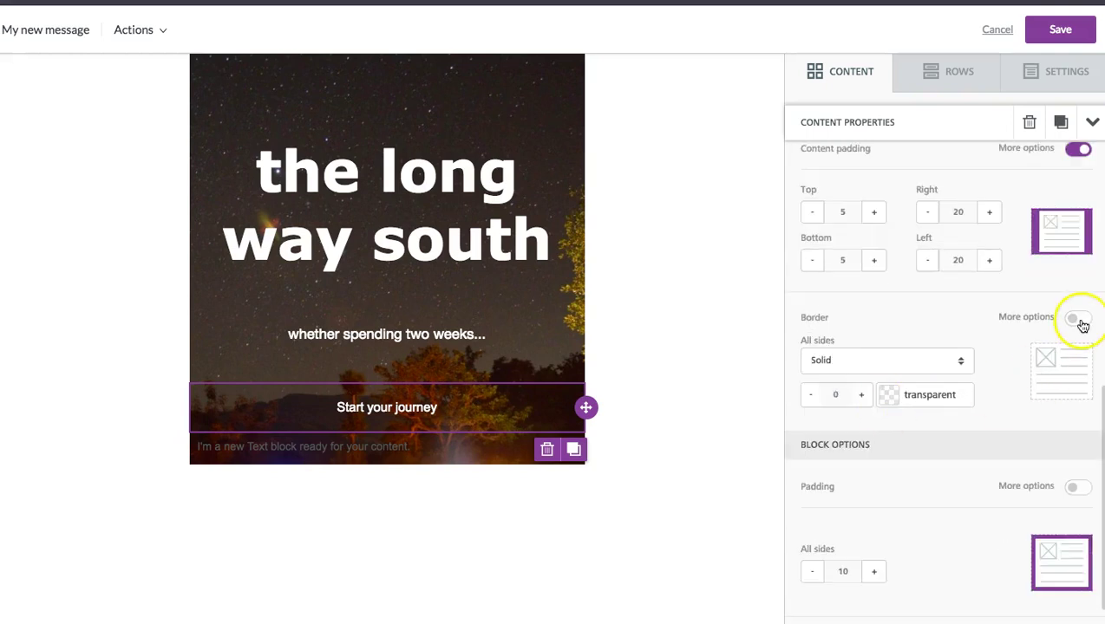
left_click(920, 360)
left_click(939, 363)
left_click(861, 396)
left_click(861, 395)
left_click(861, 396)
left_click(861, 395)
left_click(888, 396)
left_click(929, 430)
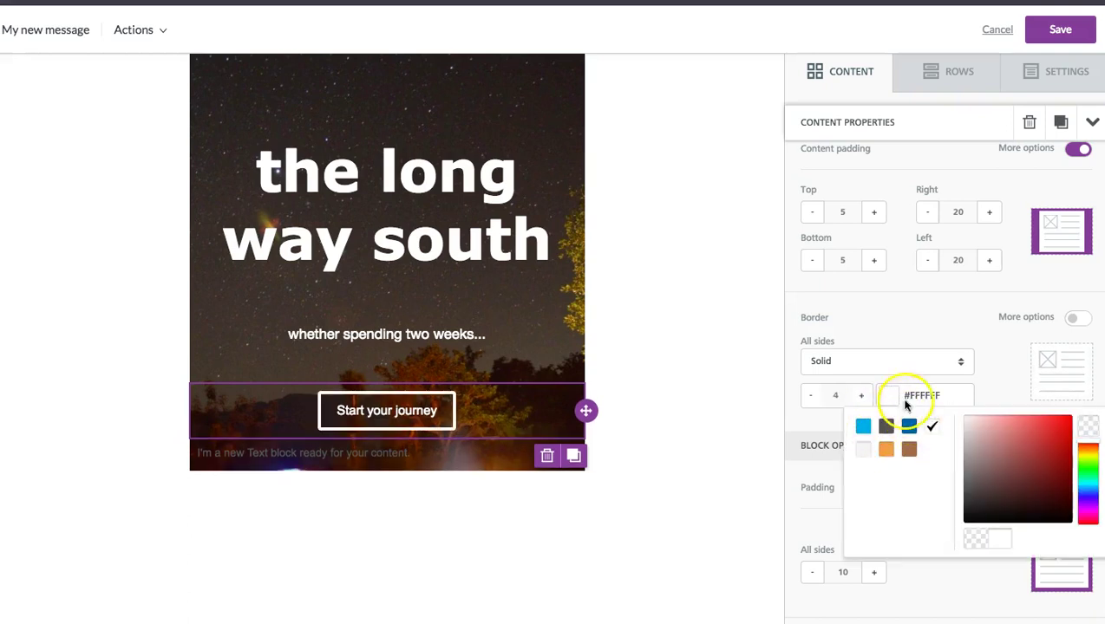
left_click(999, 369)
scroll(999, 369, "down", 1)
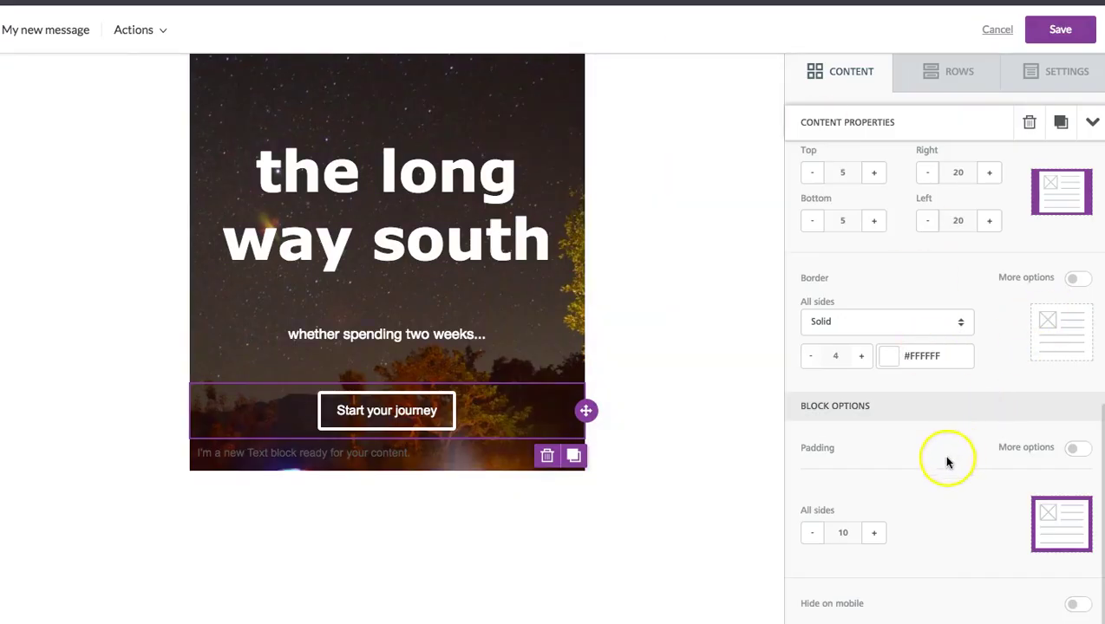
- Clear the bottom block's placeholder text and lengthen it with blank lines
left_click(425, 452)
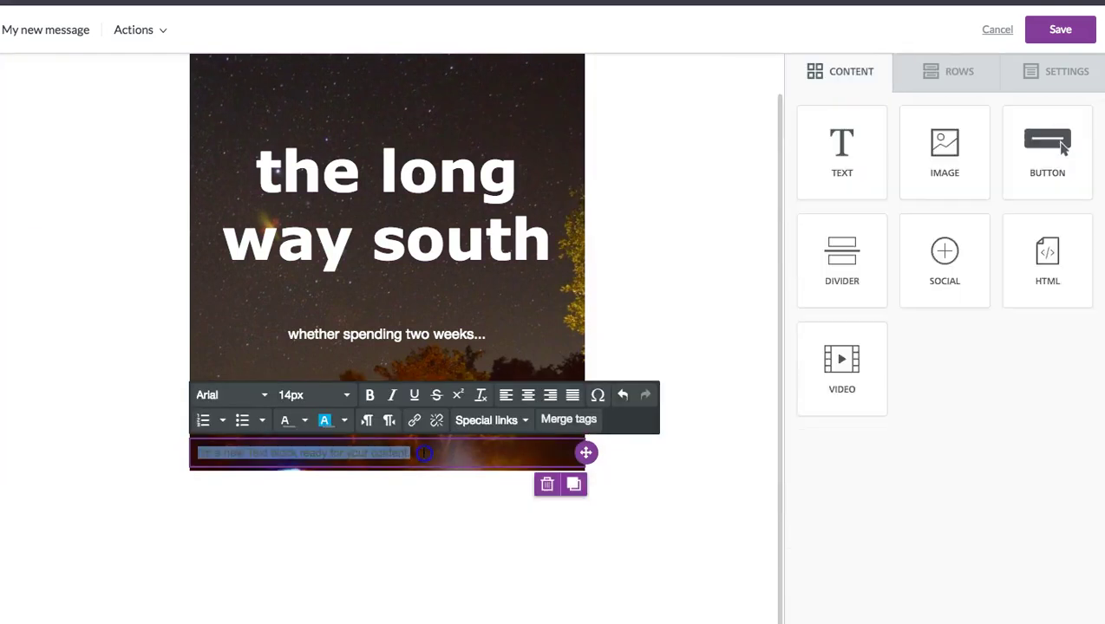
key("BackSpace")
key("Return")
key("Return")
key("Return")
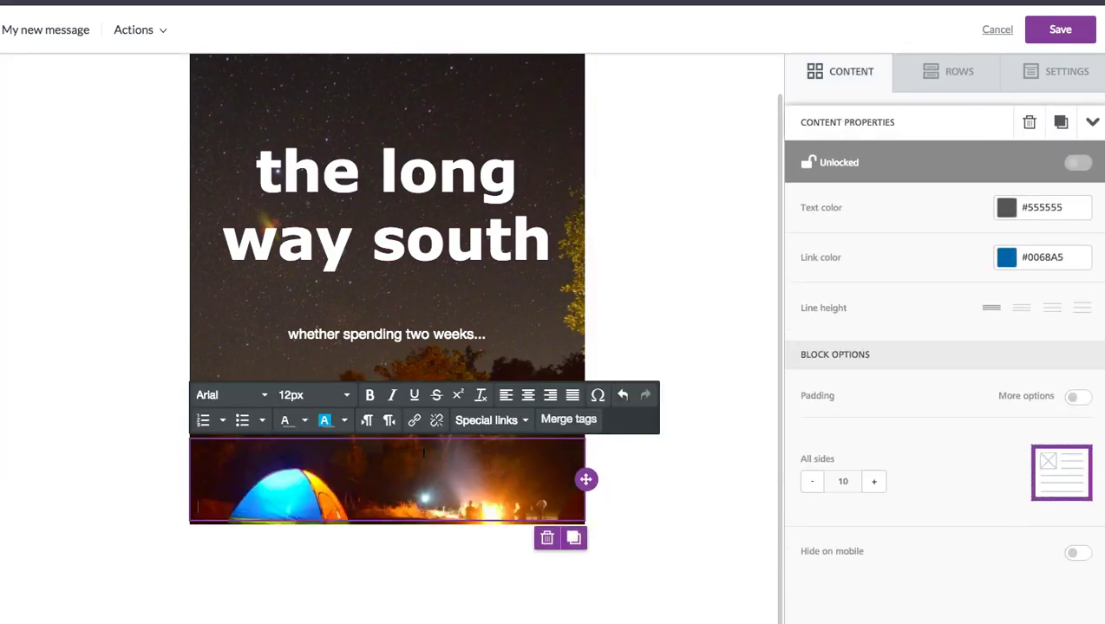
key("Return")
key("Return")
key("Return")
key("Return")
key("Return")
key("Return")
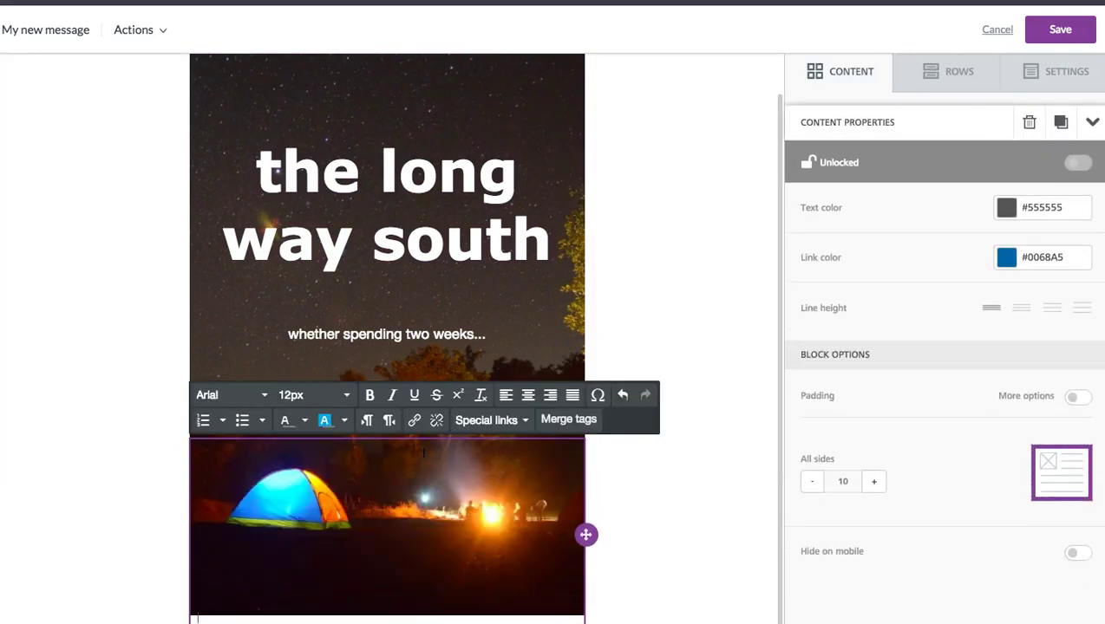
- Select the background-image row and review the finished starry hero
left_click(555, 215)
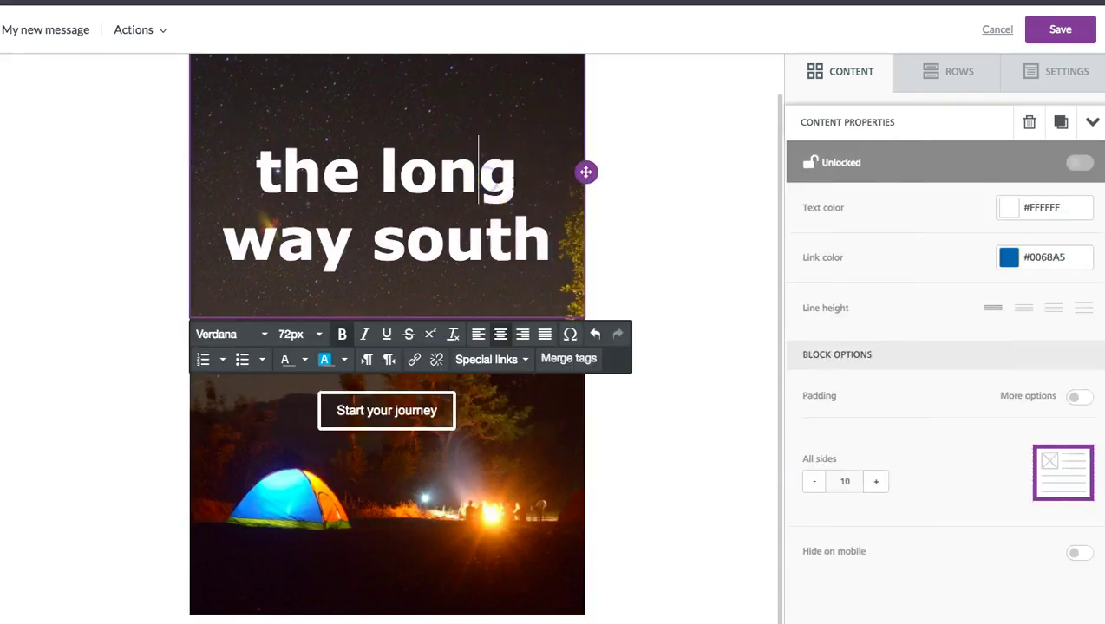
left_click(587, 247)
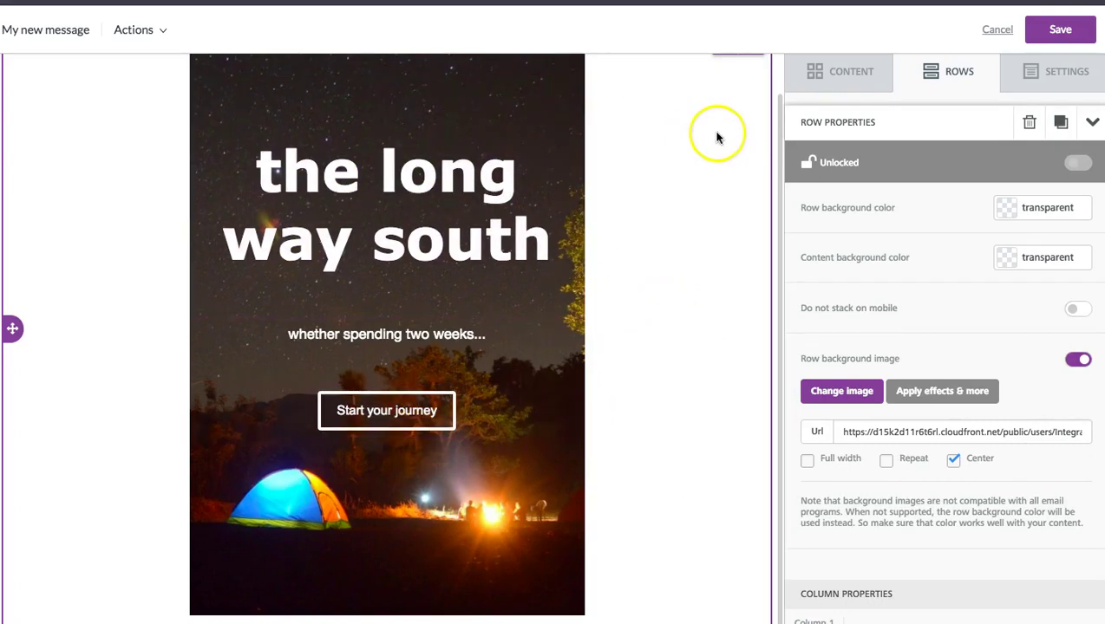
scroll(664, 486, "down", 1)
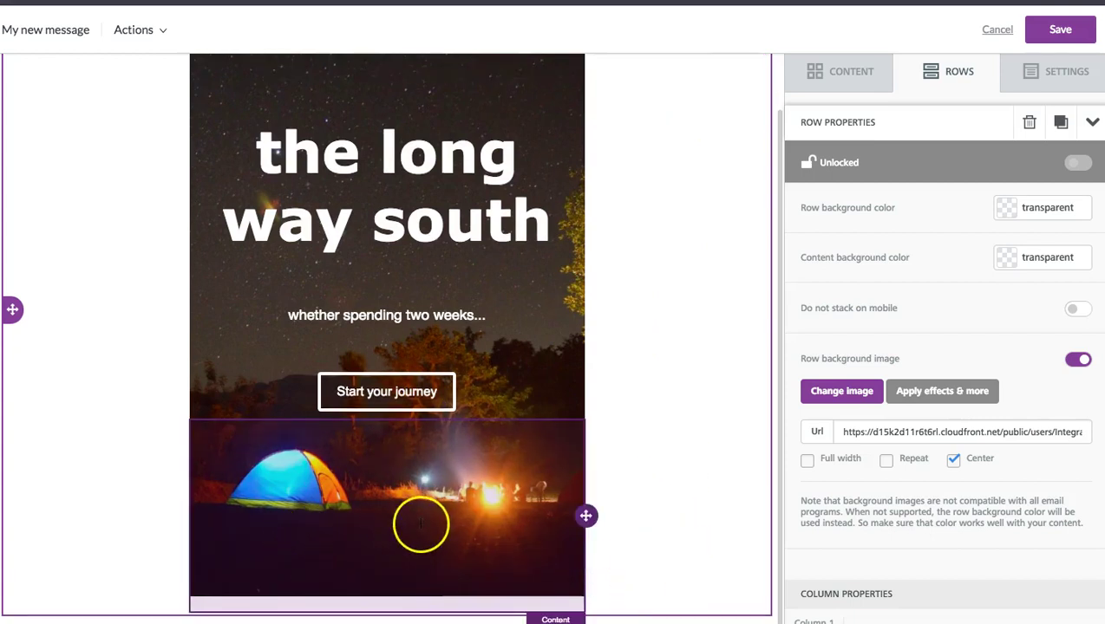
scroll(605, 296, "up", 3)
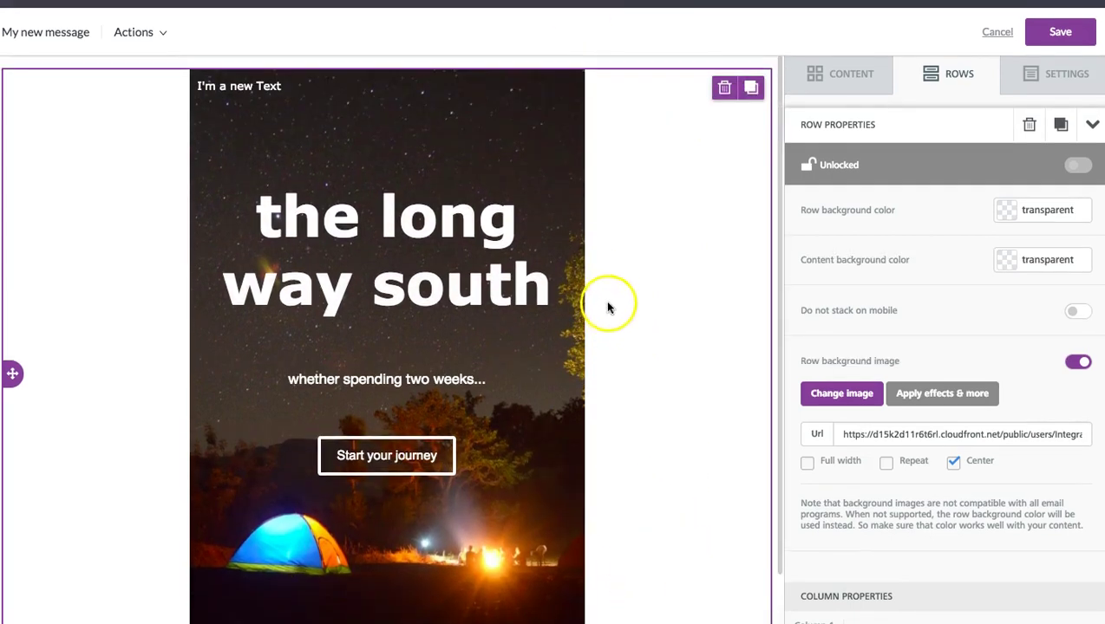
scroll(528, 252, "down", 3)
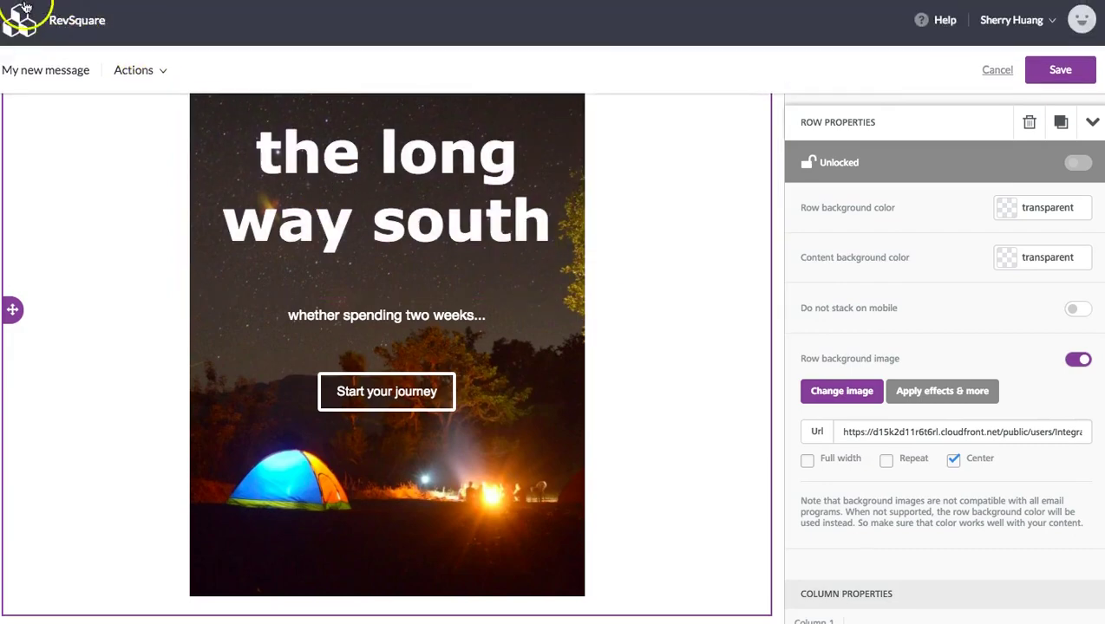